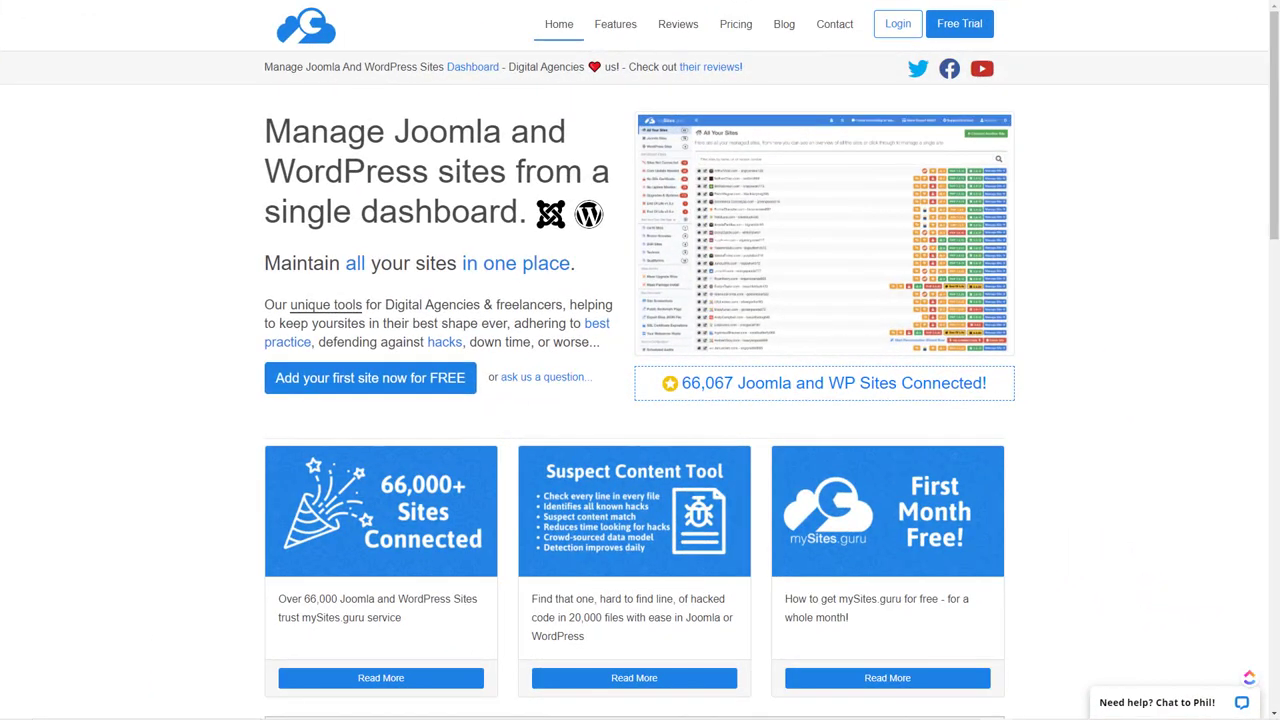
# - Log in to mySites.guru and open the Basic Joomla site's audit, then its backups page
pyautogui.click(900, 30)
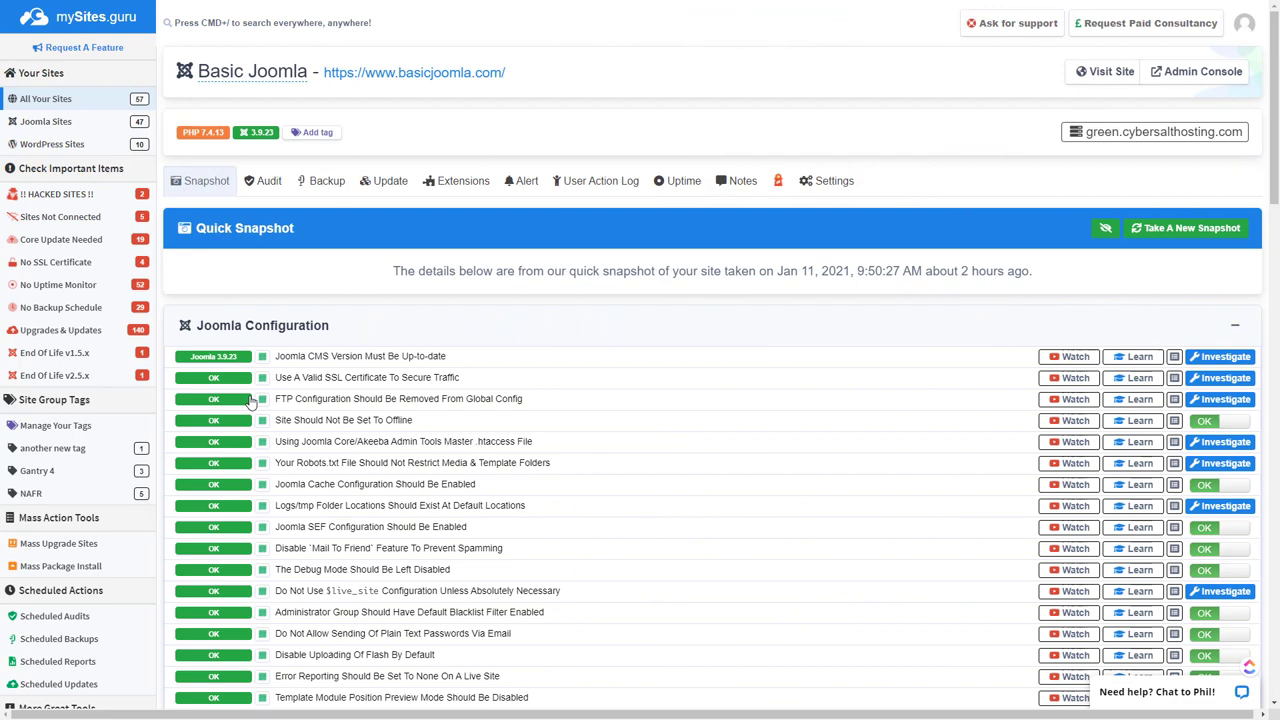
pyautogui.click(262, 183)
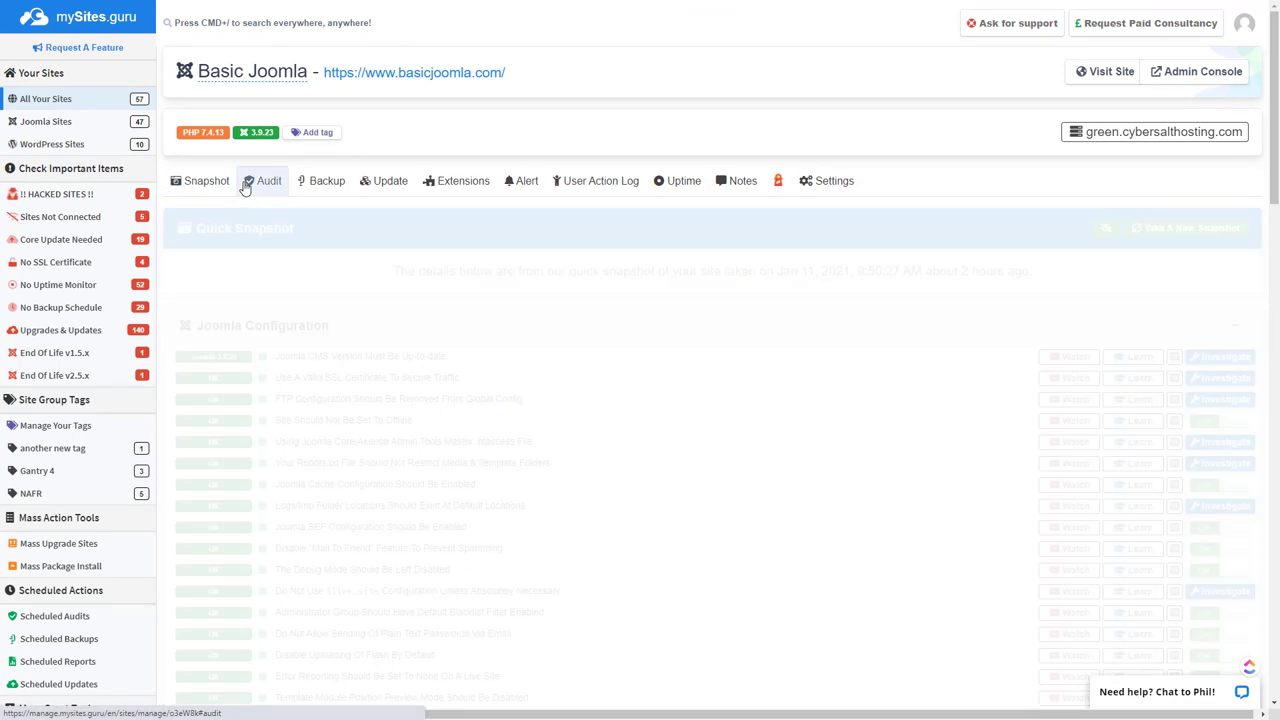
pyautogui.click(320, 182)
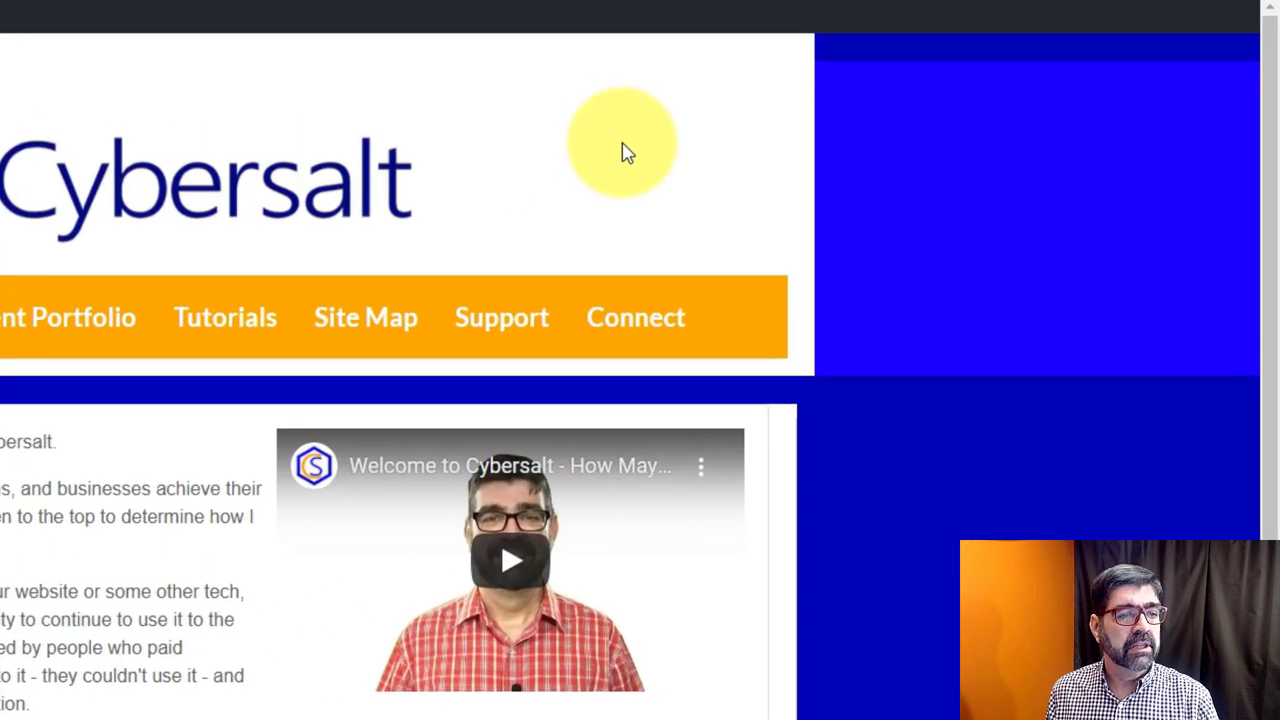
pyautogui.moveTo(651, 320)
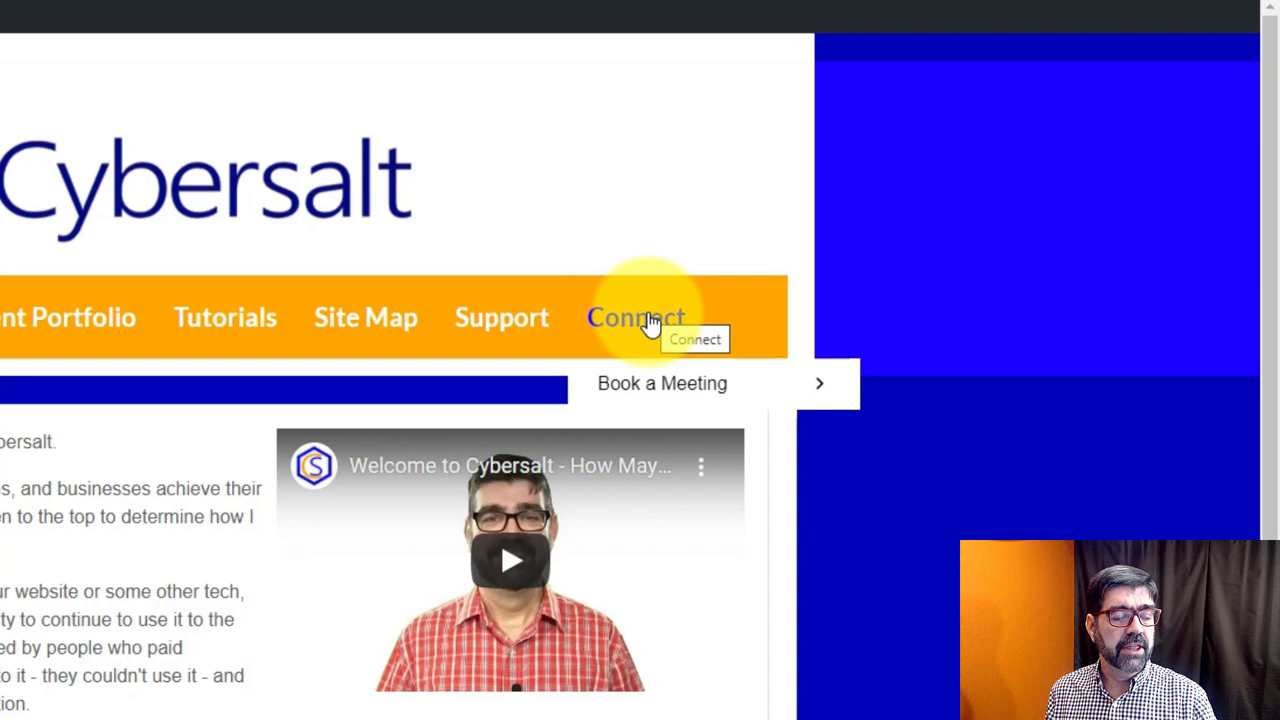
pyautogui.moveTo(663, 384)
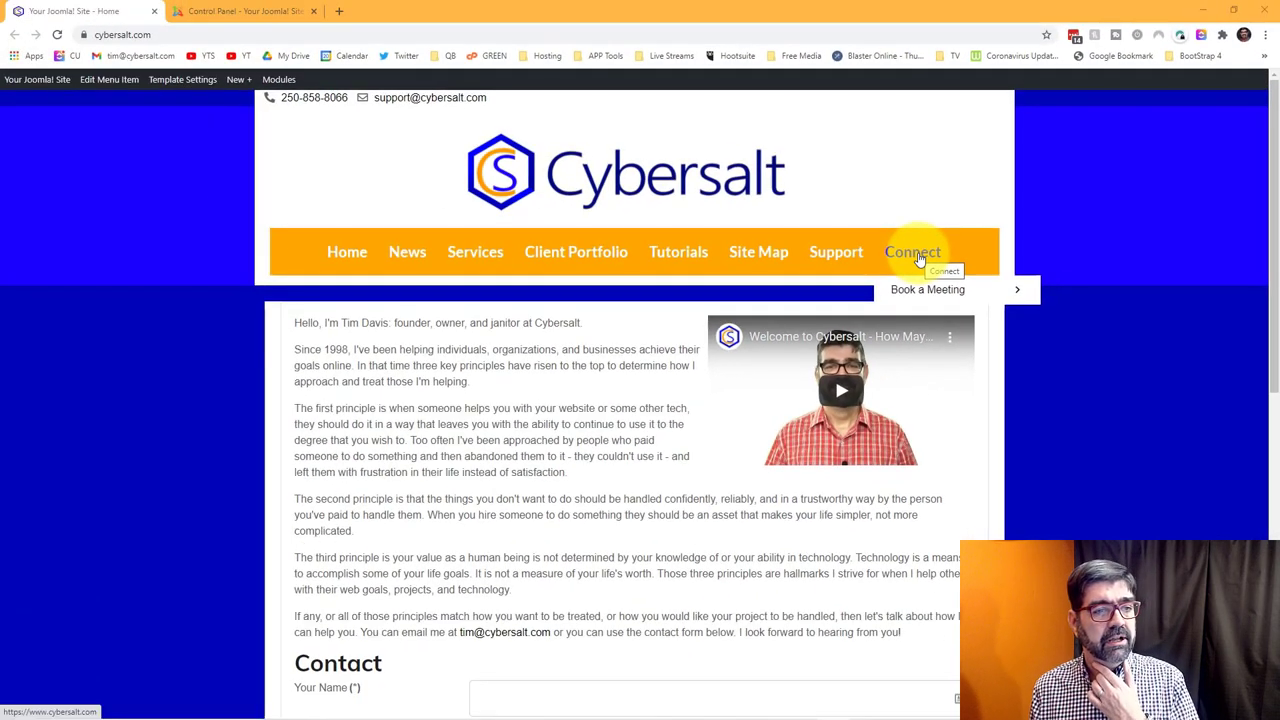
pyautogui.click(645, 325)
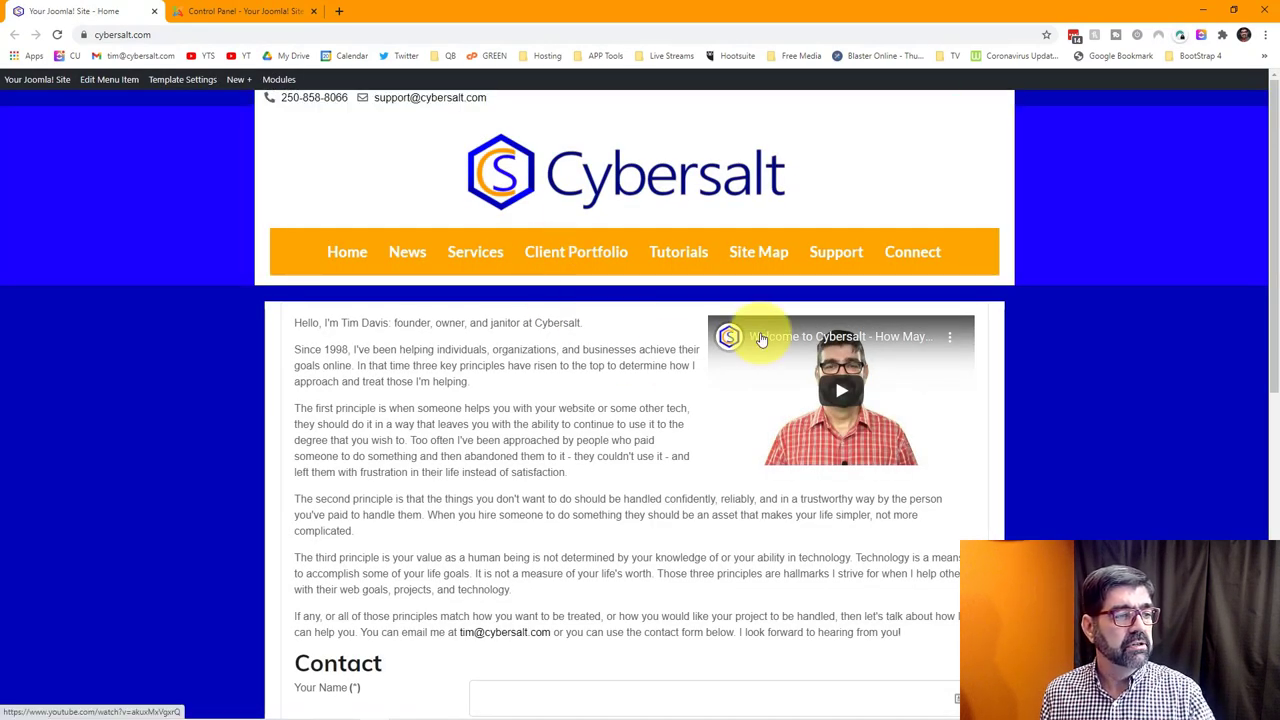
pyautogui.click(907, 251)
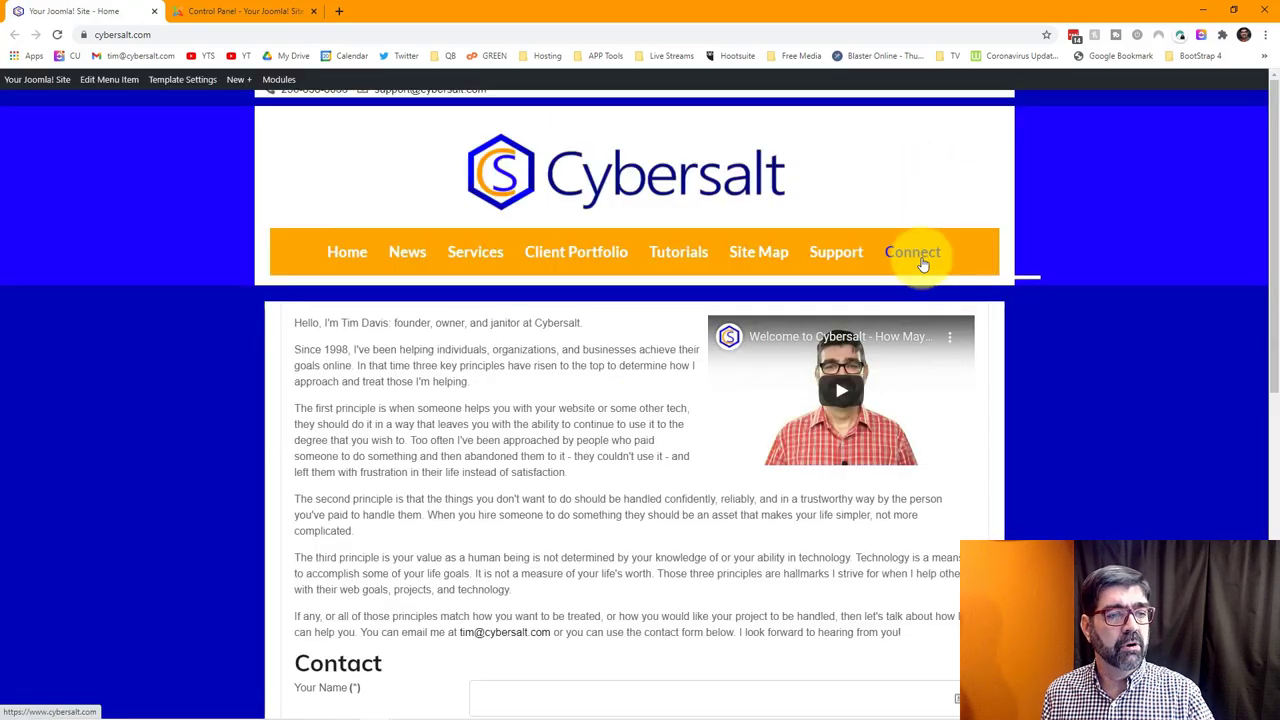
pyautogui.moveTo(920, 262)
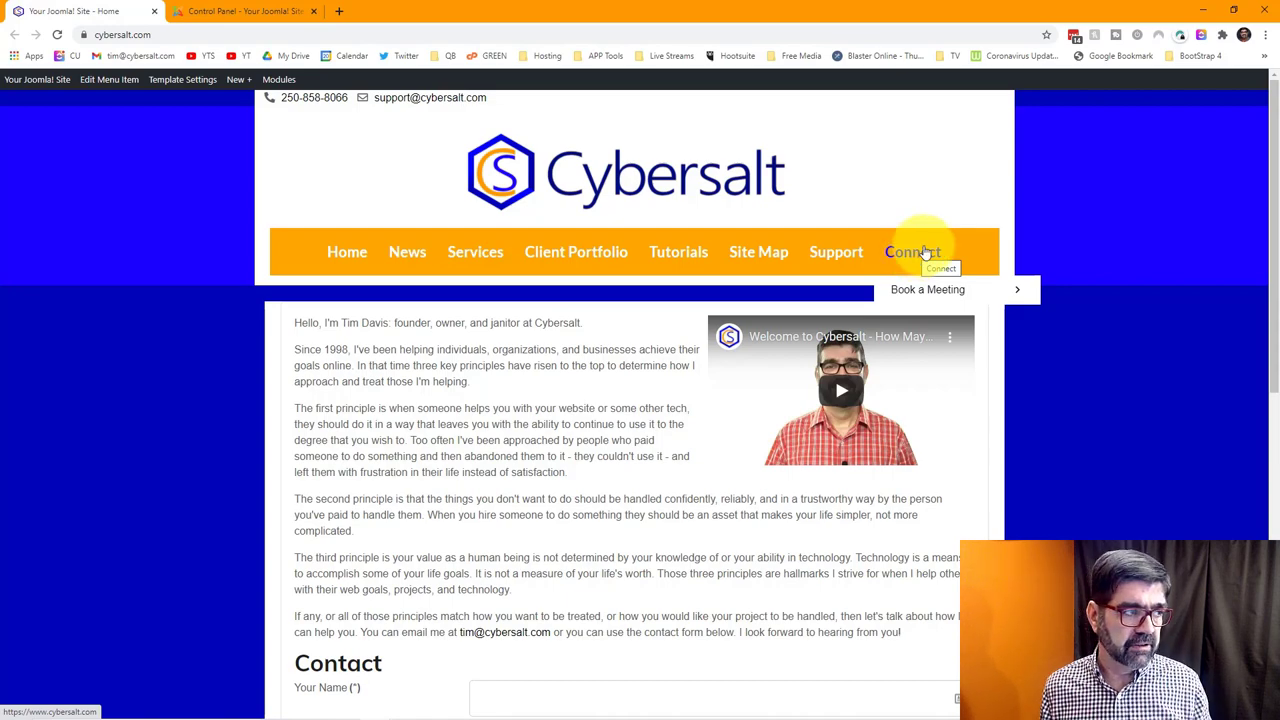
# - In the Joomla administrator, open the Main Menu's list of menu items
pyautogui.click(225, 15)
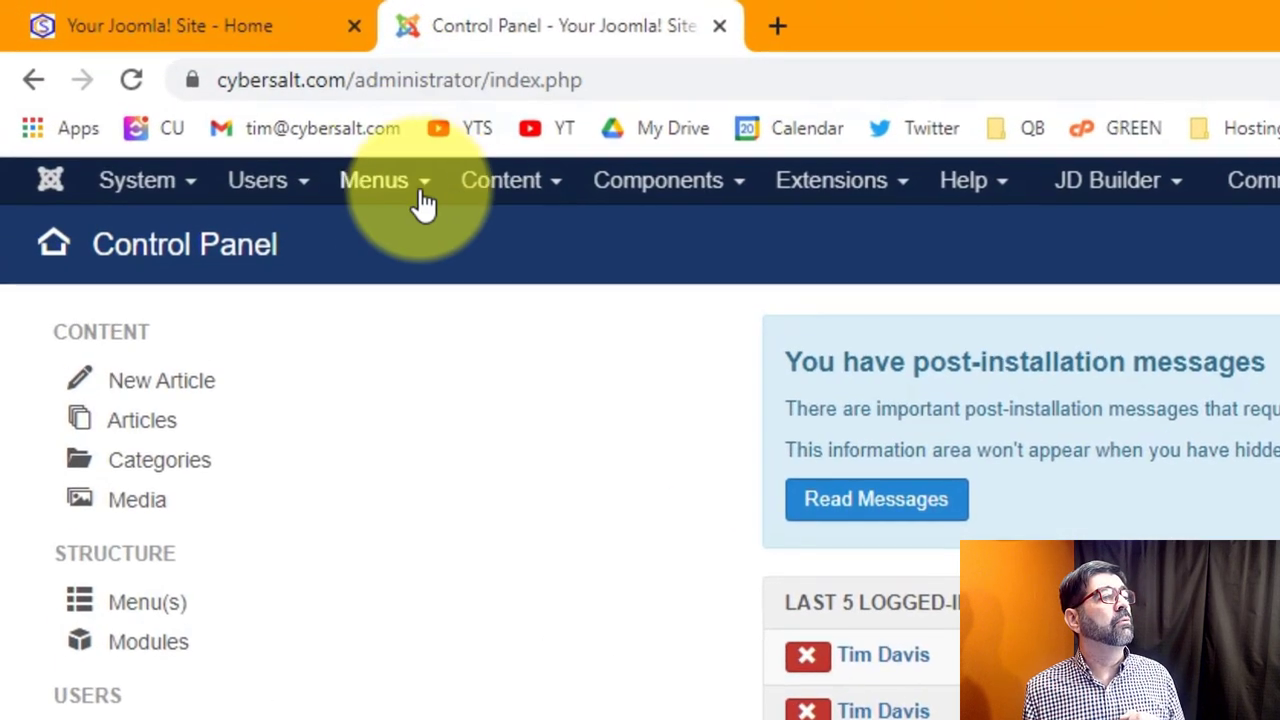
pyautogui.click(170, 84)
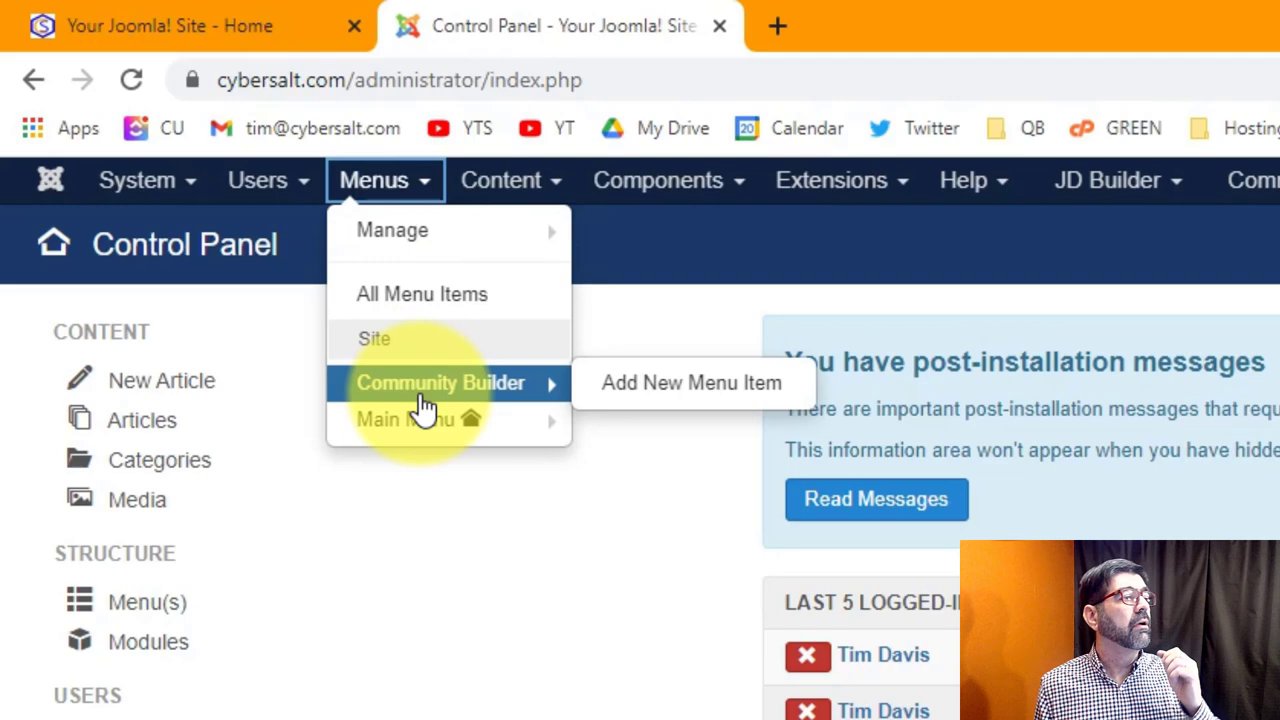
pyautogui.click(418, 422)
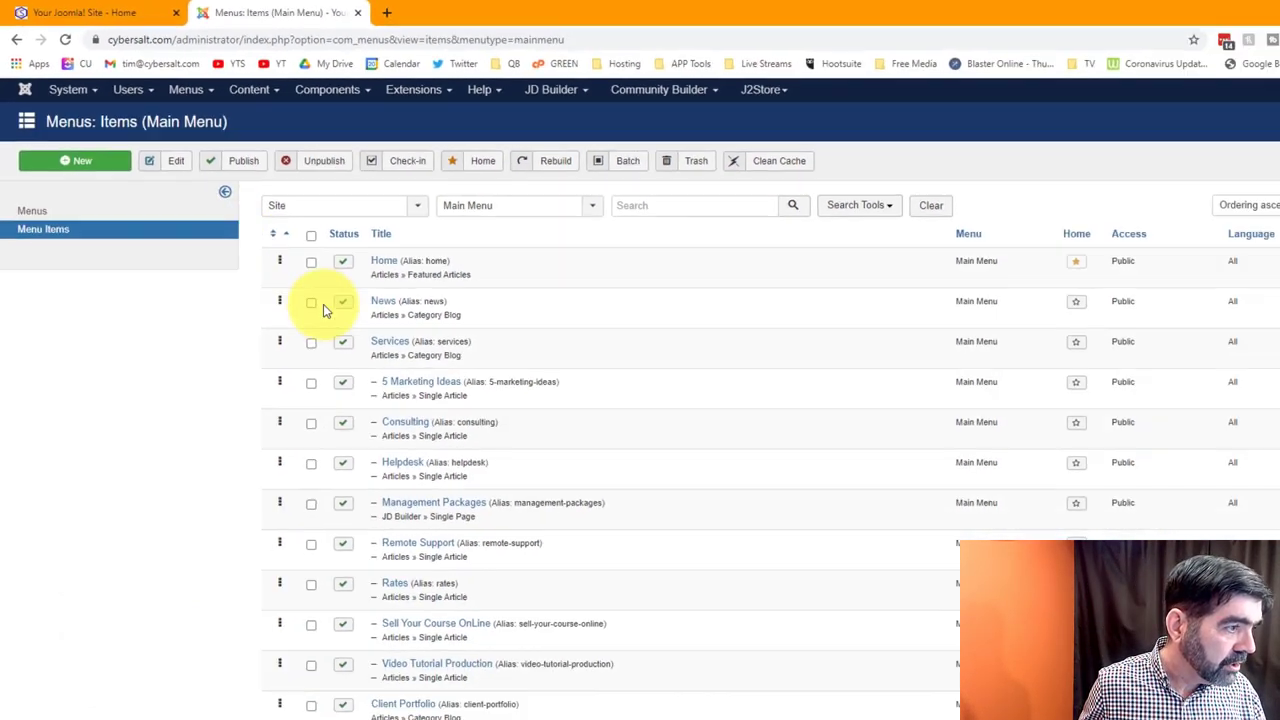
pyautogui.scroll(-3, 350, 300)
pyautogui.scroll(-1, 375, 295)
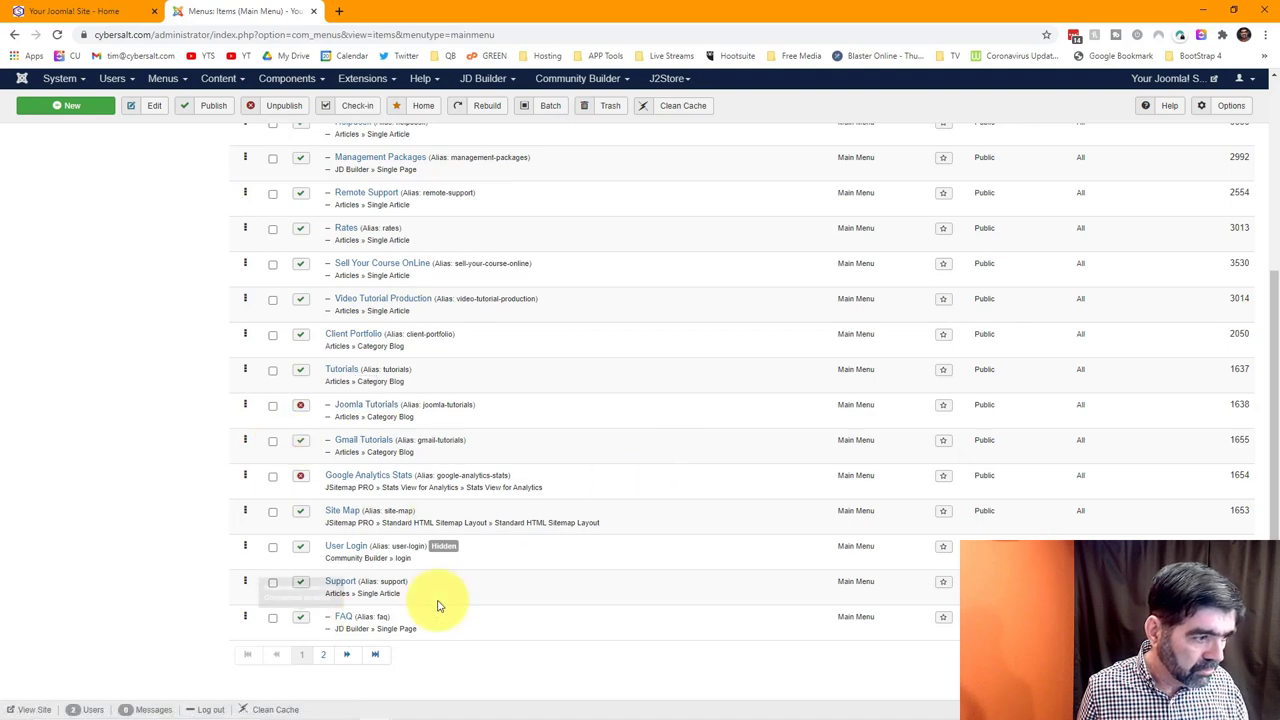
pyautogui.scroll(5, 437, 603)
# - Show 50 menu items per page and scroll down to the Connect separator
pyautogui.click(1243, 185)
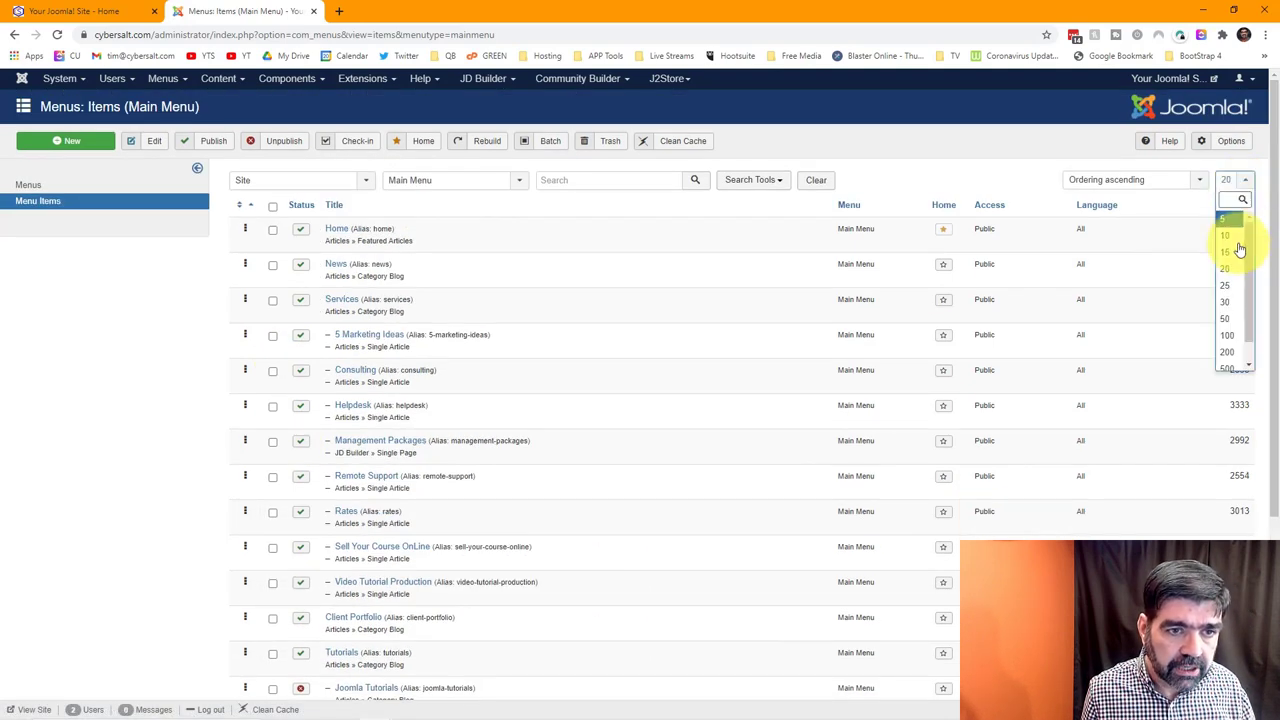
pyautogui.click(1226, 318)
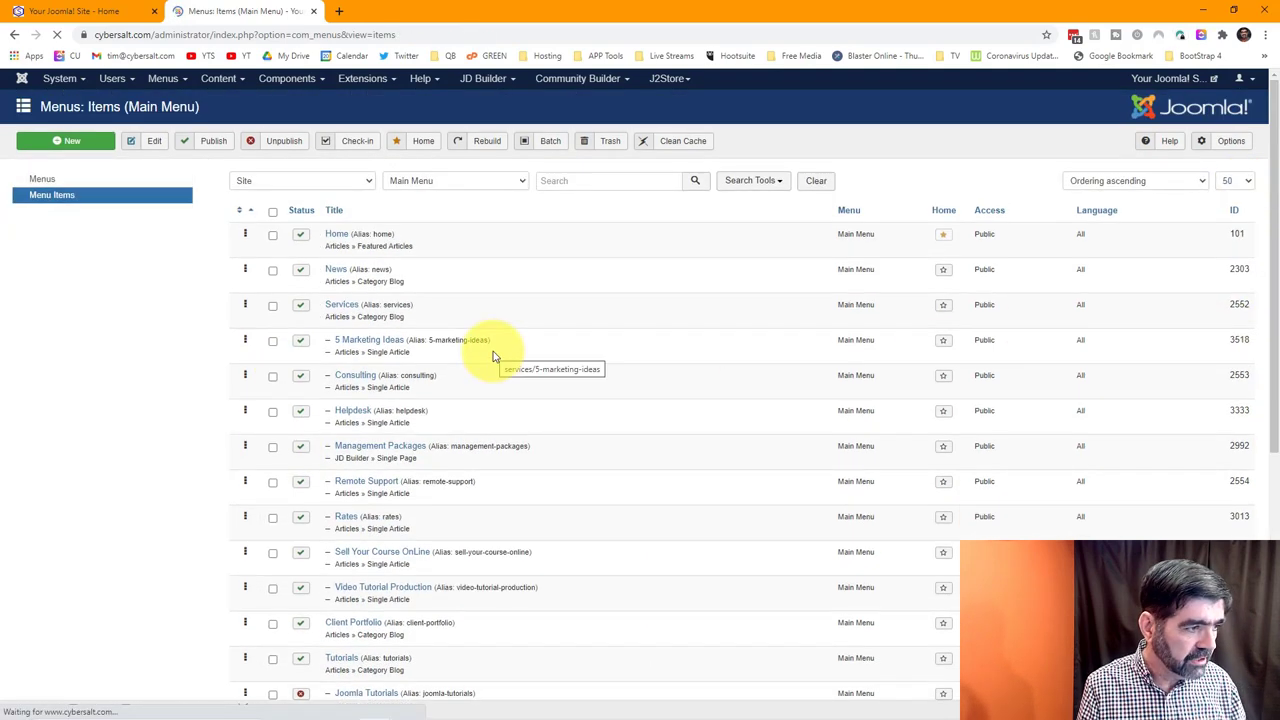
pyautogui.scroll(-4, 395, 385)
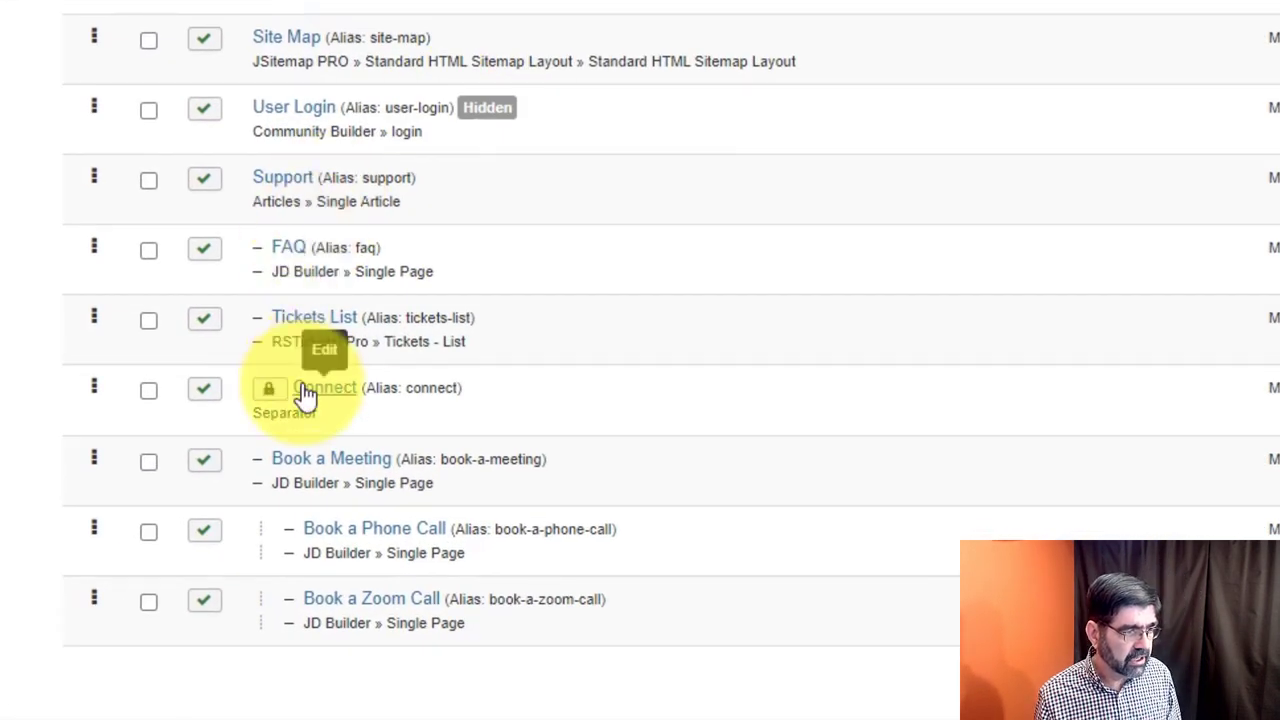
pyautogui.moveTo(277, 402)
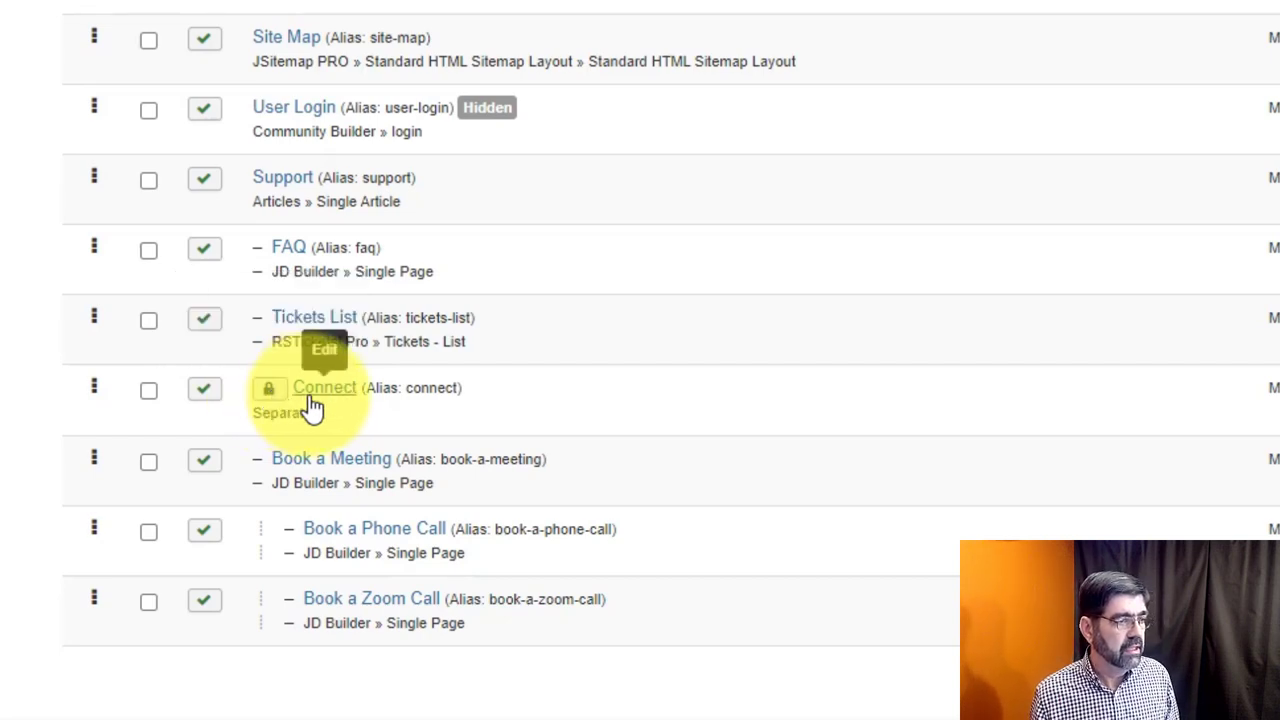
# - Edit the Connect menu item and try its greyed-out, empty Link field on the Details tab
pyautogui.click(318, 390)
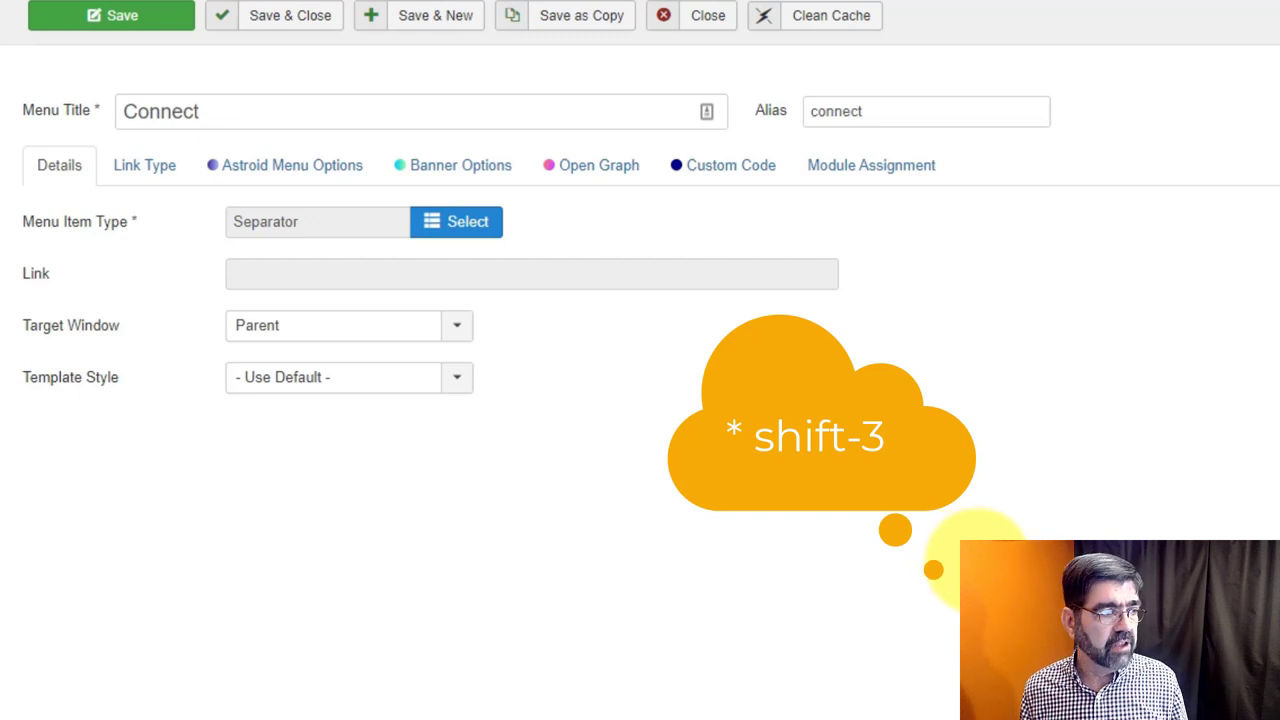
pyautogui.click(289, 277)
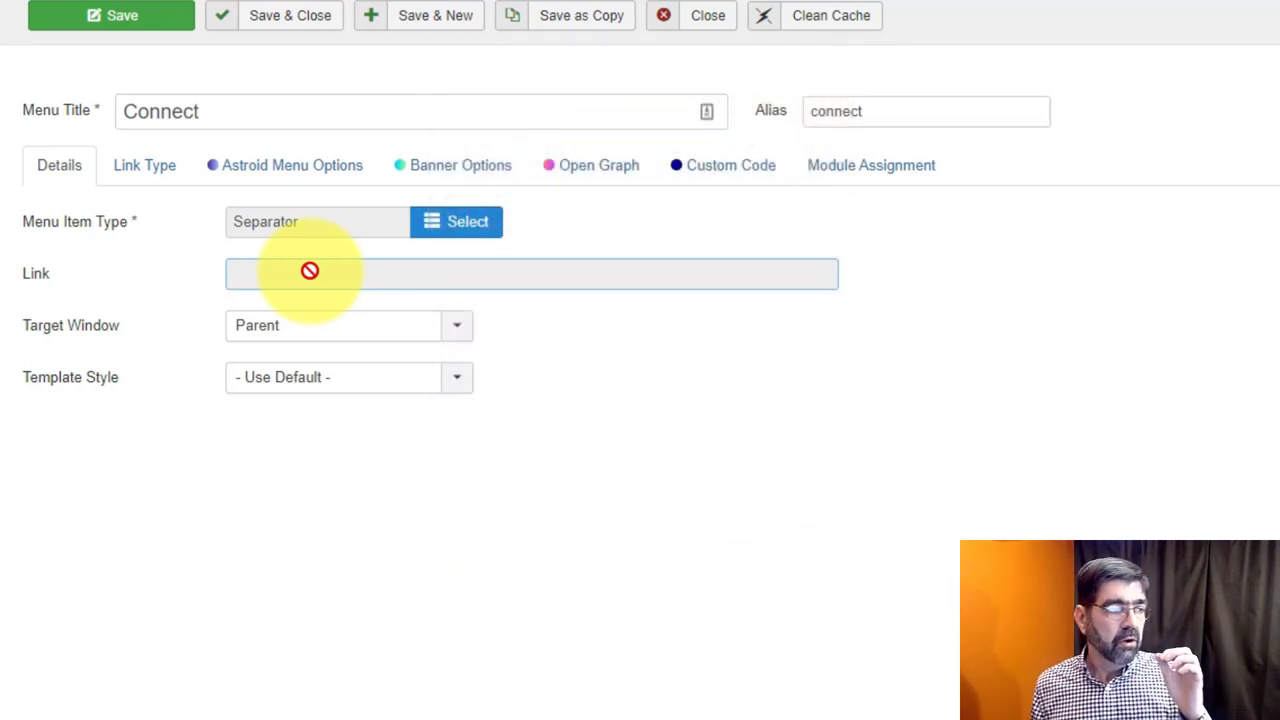
# - Inspect the Link input in Chrome DevTools and resize the DevTools panel
pyautogui.rightClick(309, 271)
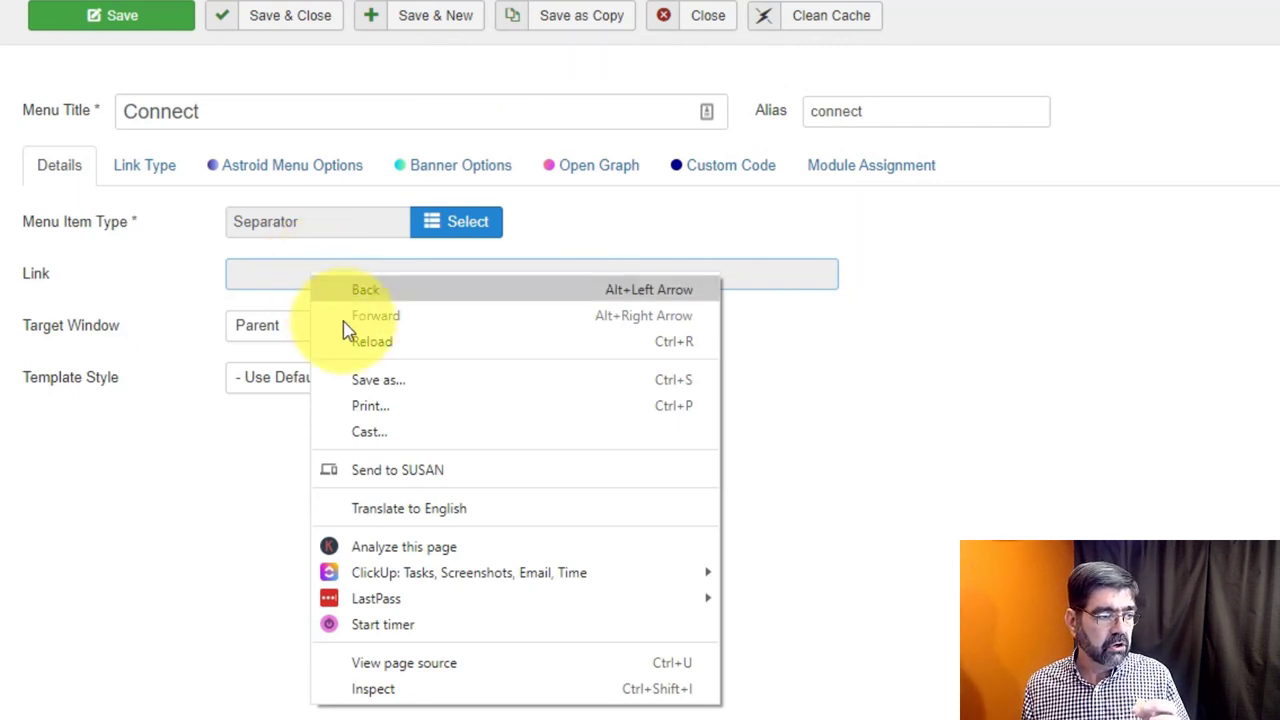
pyautogui.click(392, 689)
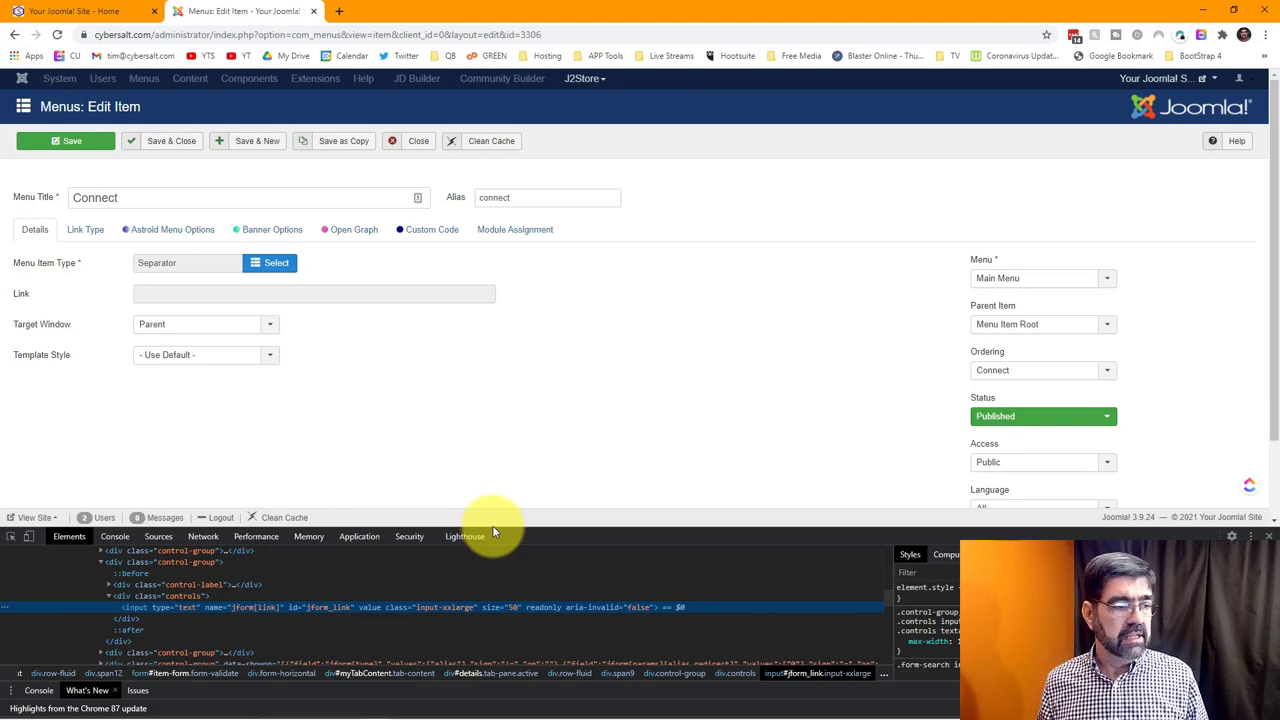
pyautogui.moveTo(491, 528); pyautogui.dragTo(503, 343)
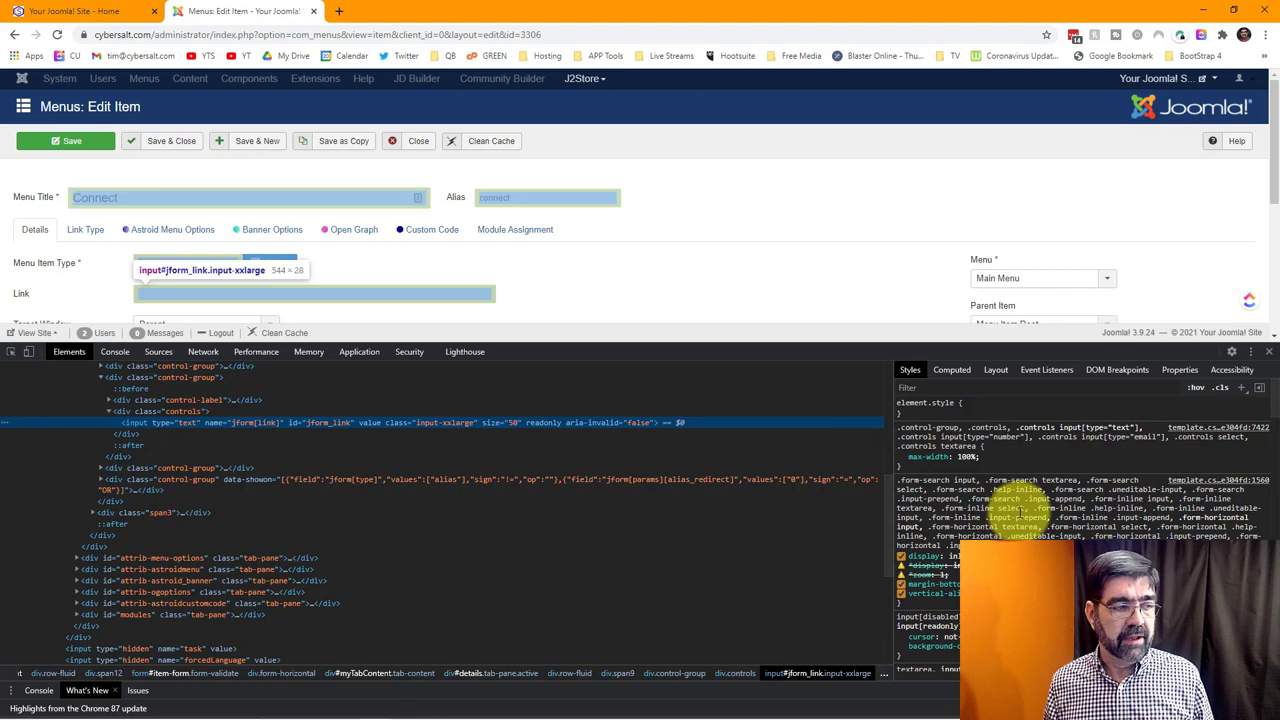
pyautogui.moveTo(641, 344); pyautogui.dragTo(640, 400)
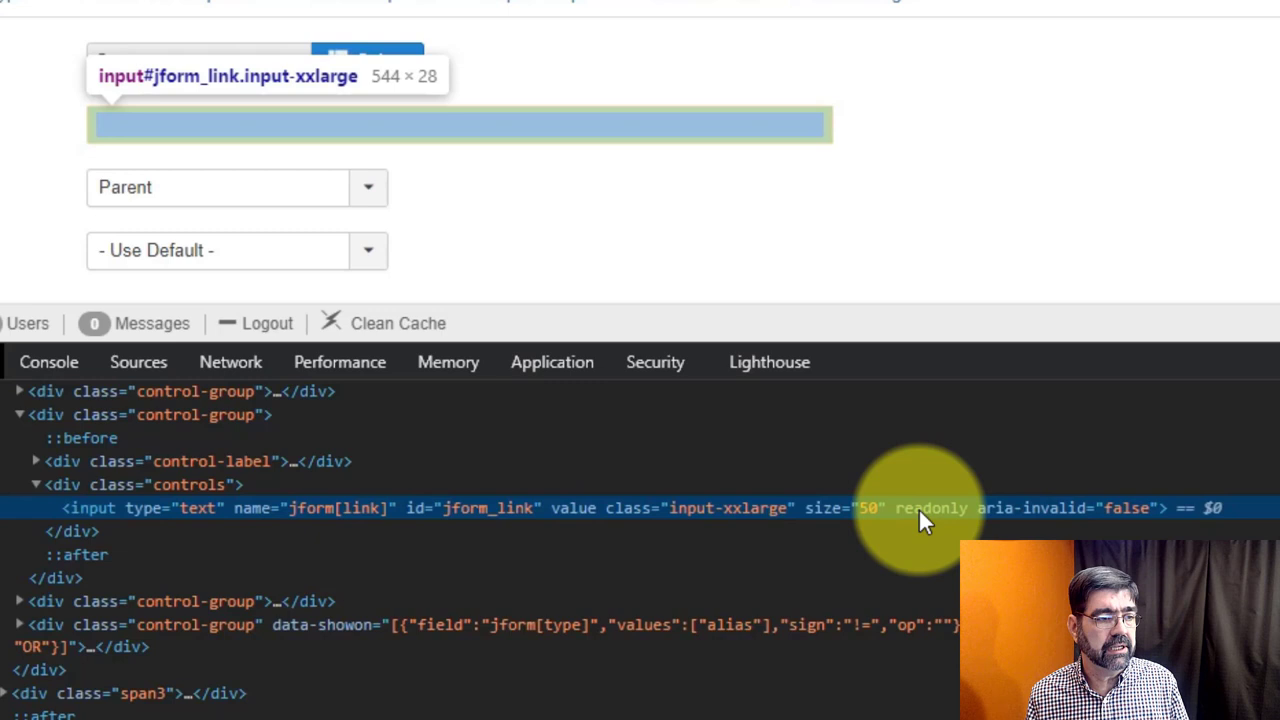
# - Delete the jform_link readonly attribute, enter # as the Link, and save the item
pyautogui.doubleClick(930, 508)
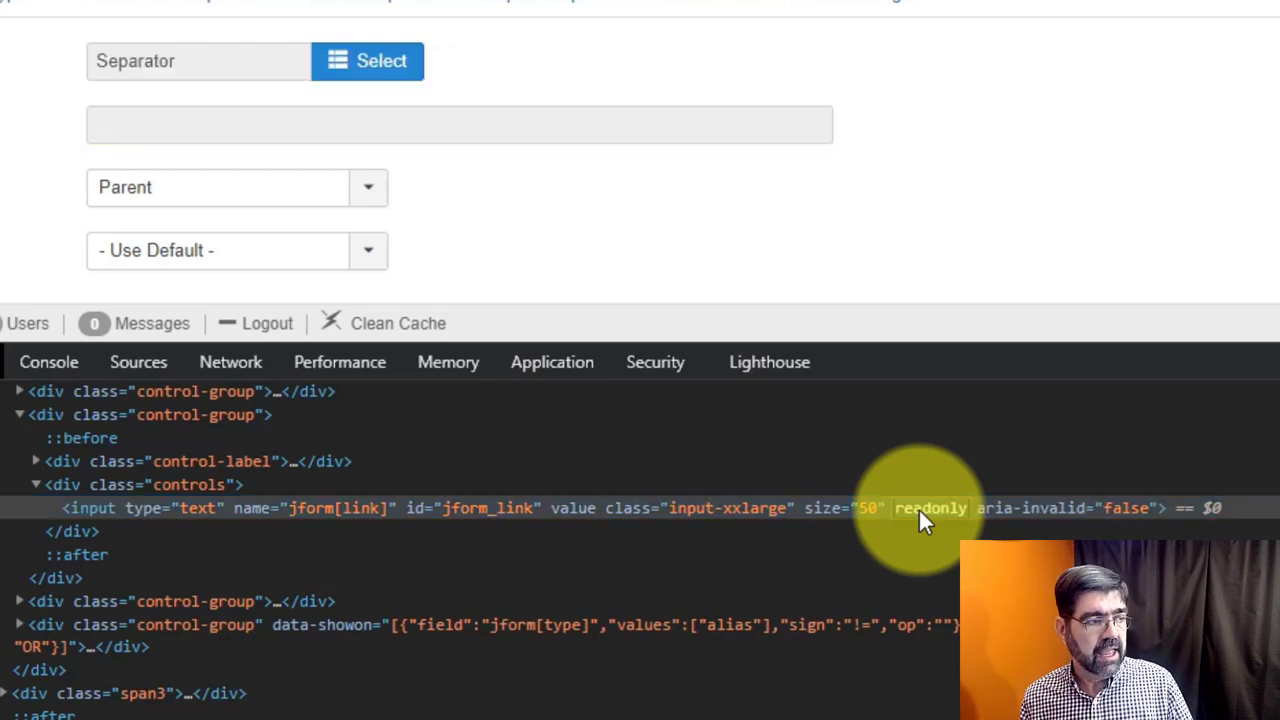
pyautogui.press('BackSpace')
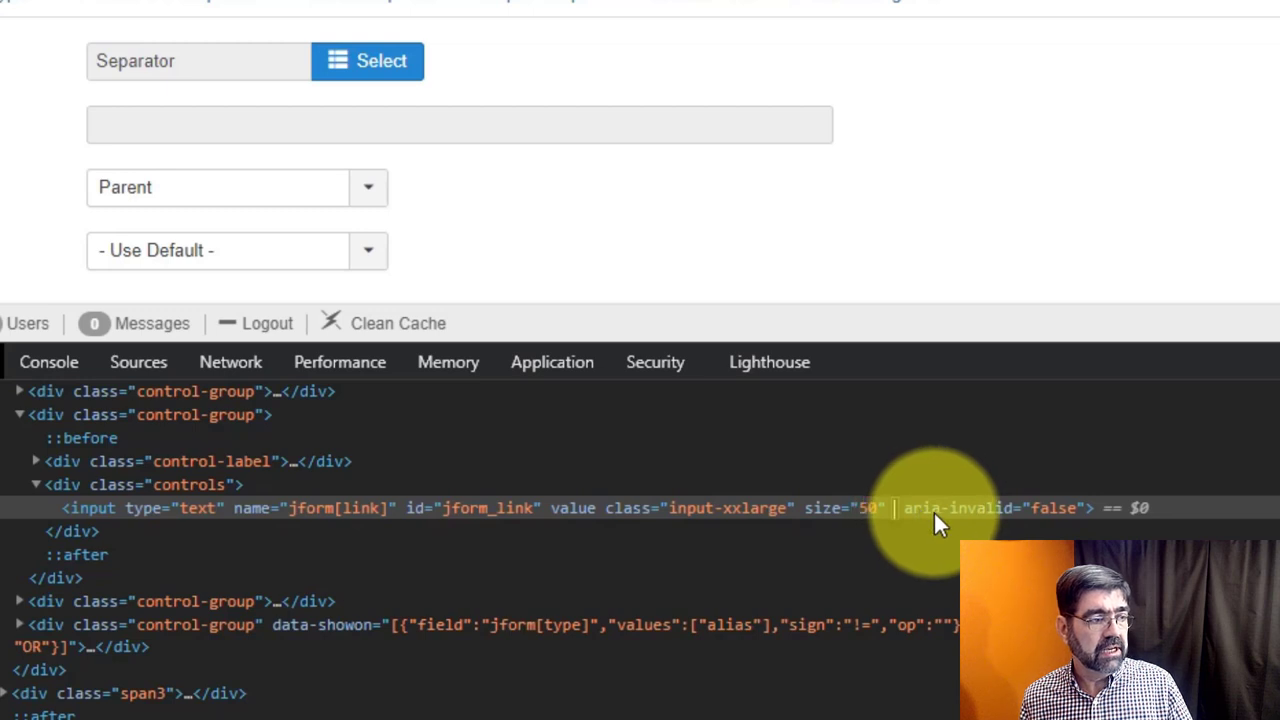
pyautogui.press('Return')
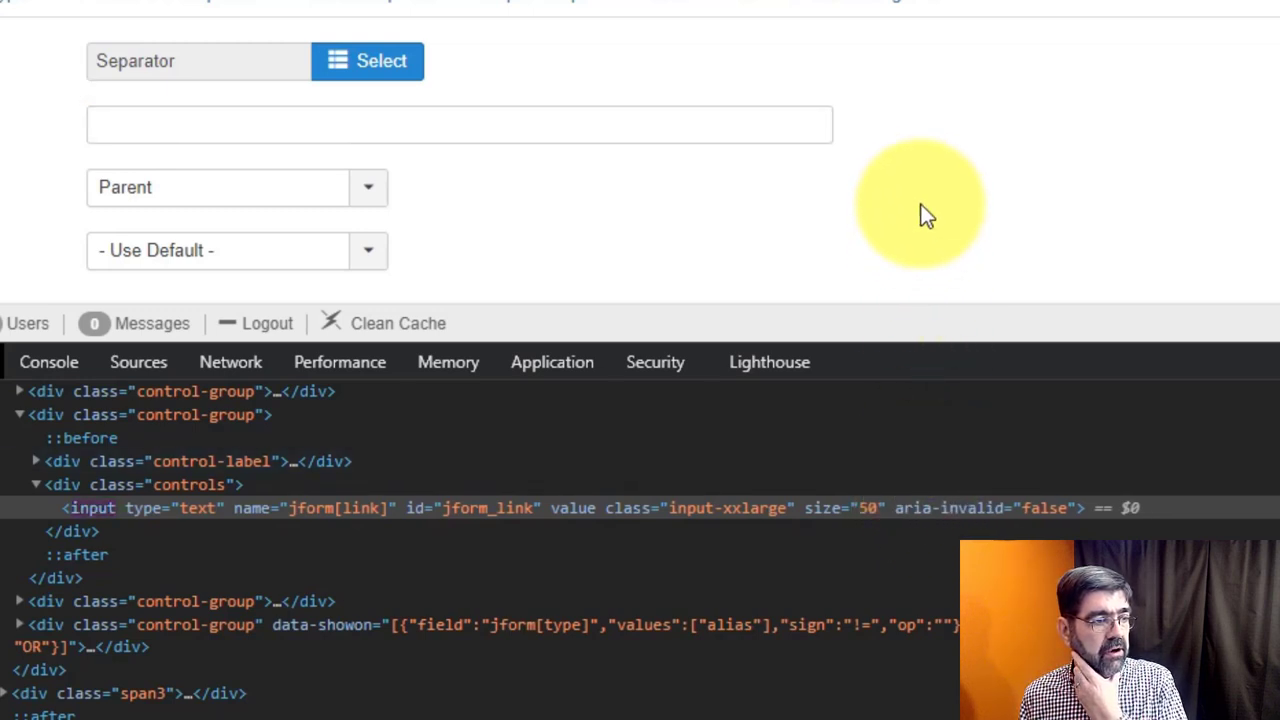
pyautogui.click(663, 133)
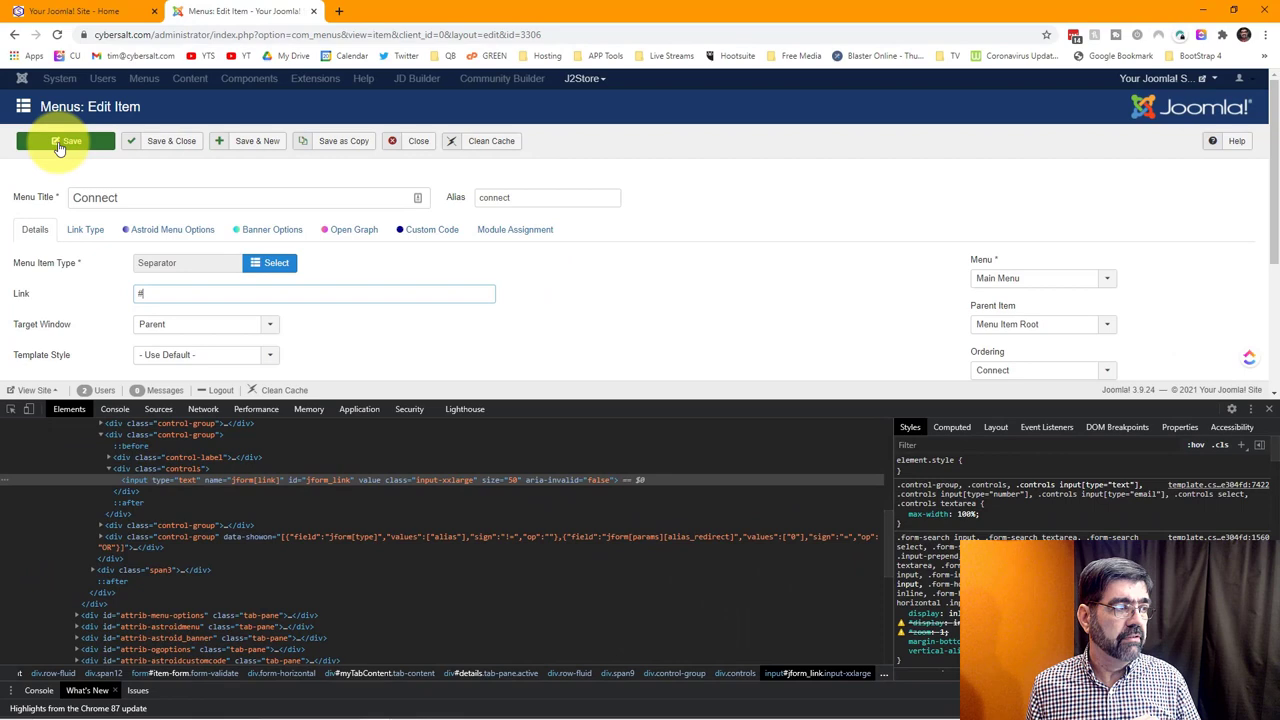
pyautogui.click(60, 147)
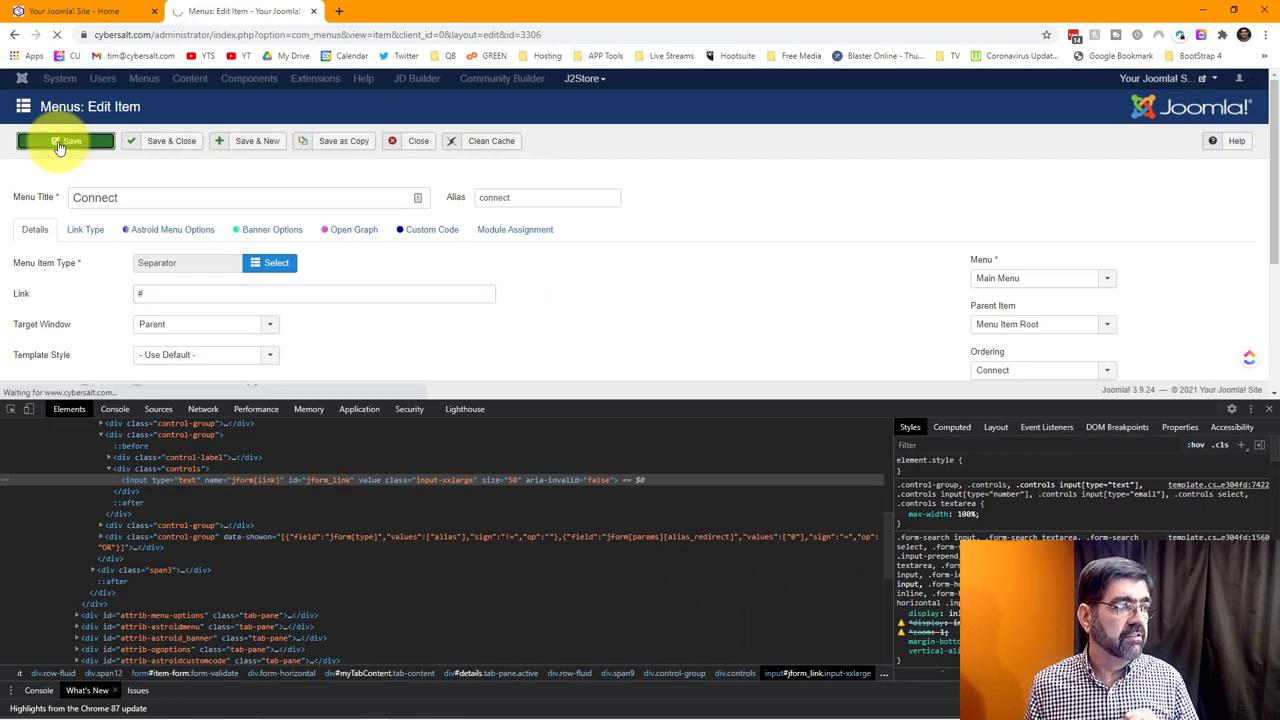
# - Reload the Cybersalt site, open News, and confirm Connect only appends # without reloading
pyautogui.click(90, 11)
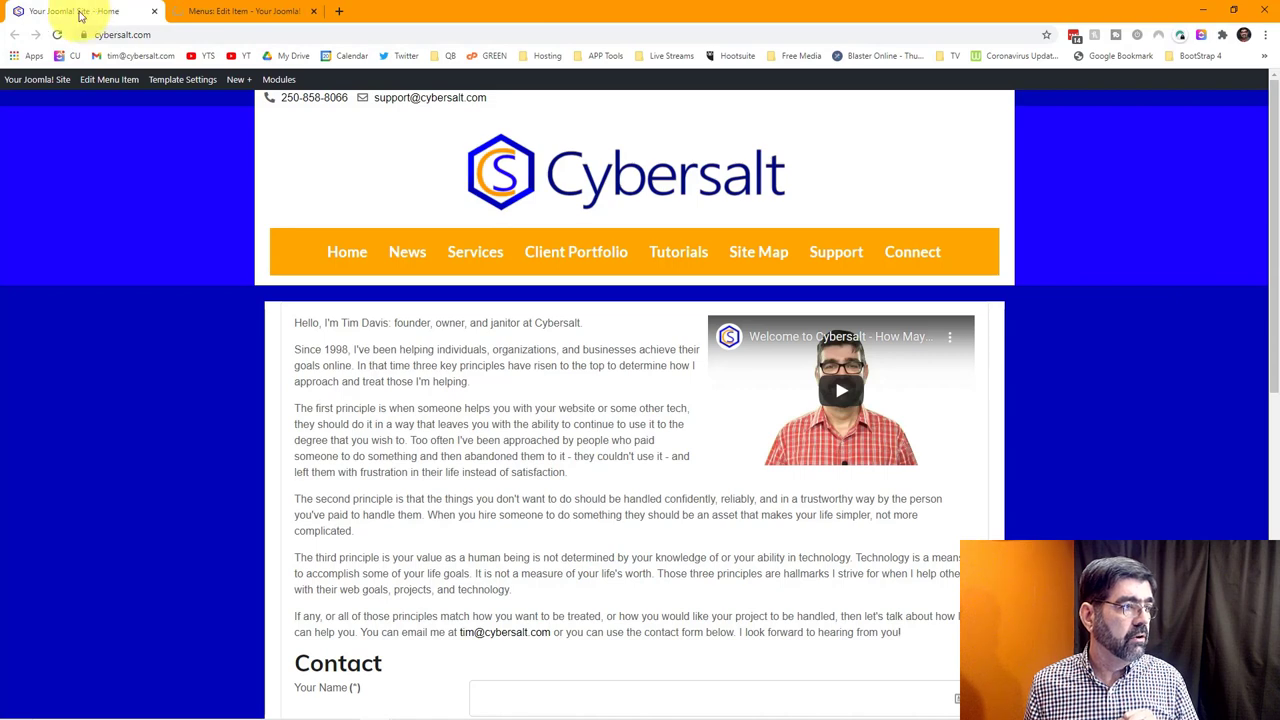
pyautogui.click(58, 36)
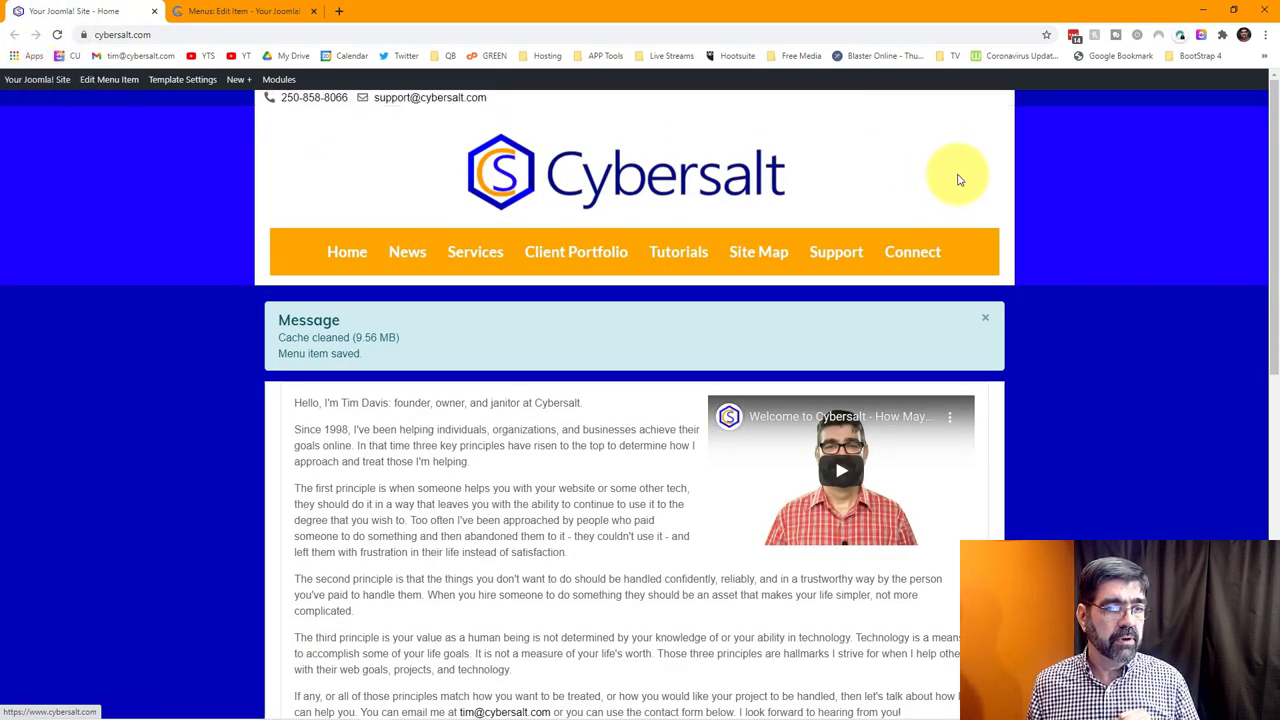
pyautogui.moveTo(915, 259)
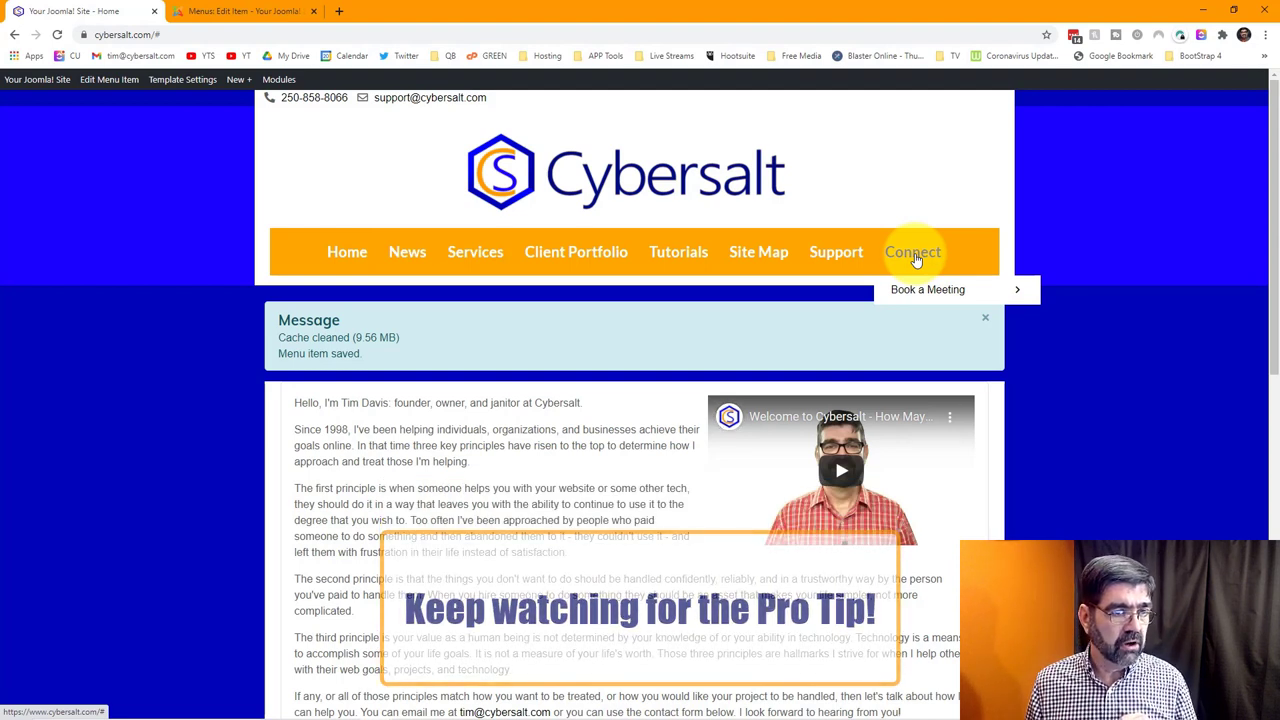
pyautogui.moveTo(920, 290)
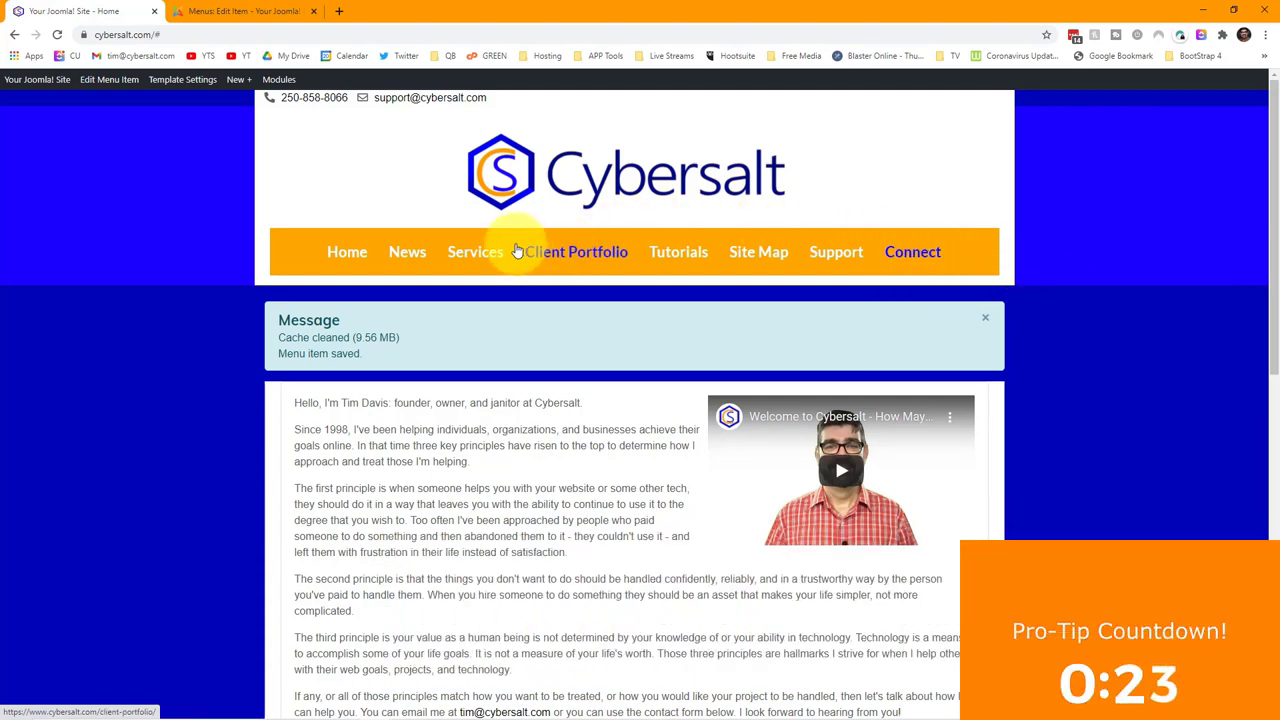
pyautogui.moveTo(471, 250)
pyautogui.click(416, 255)
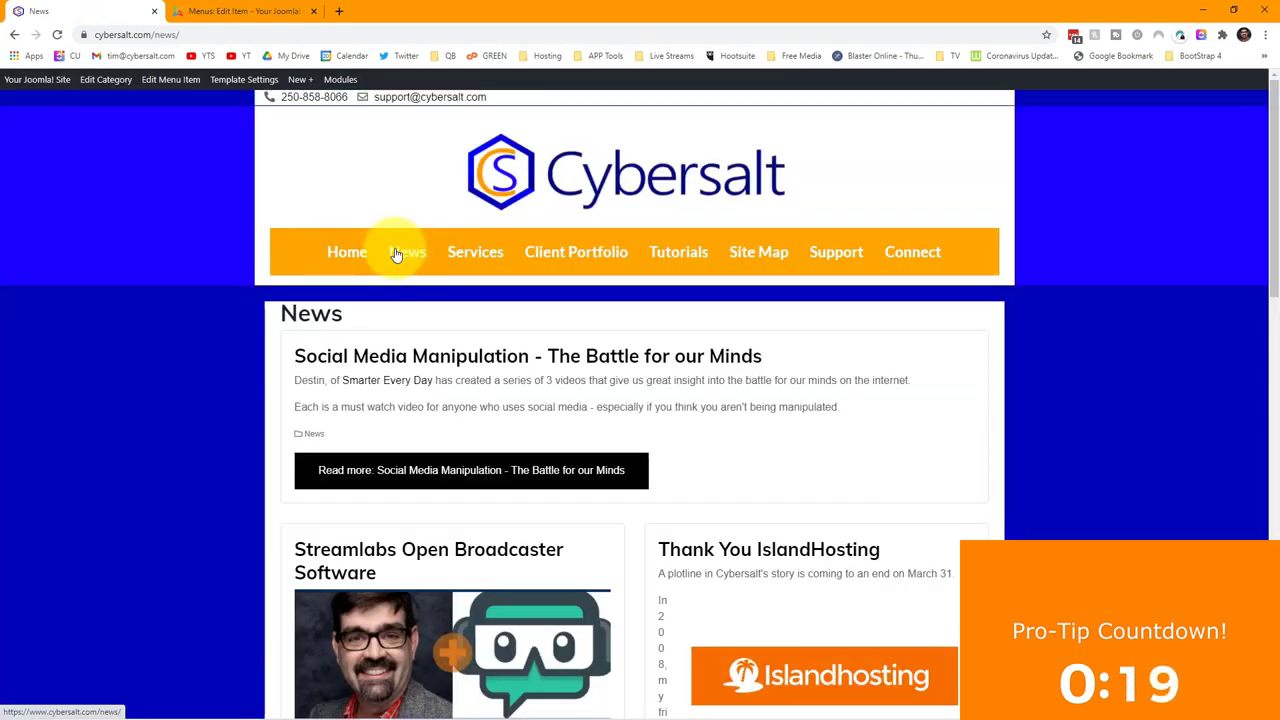
pyautogui.click(905, 256)
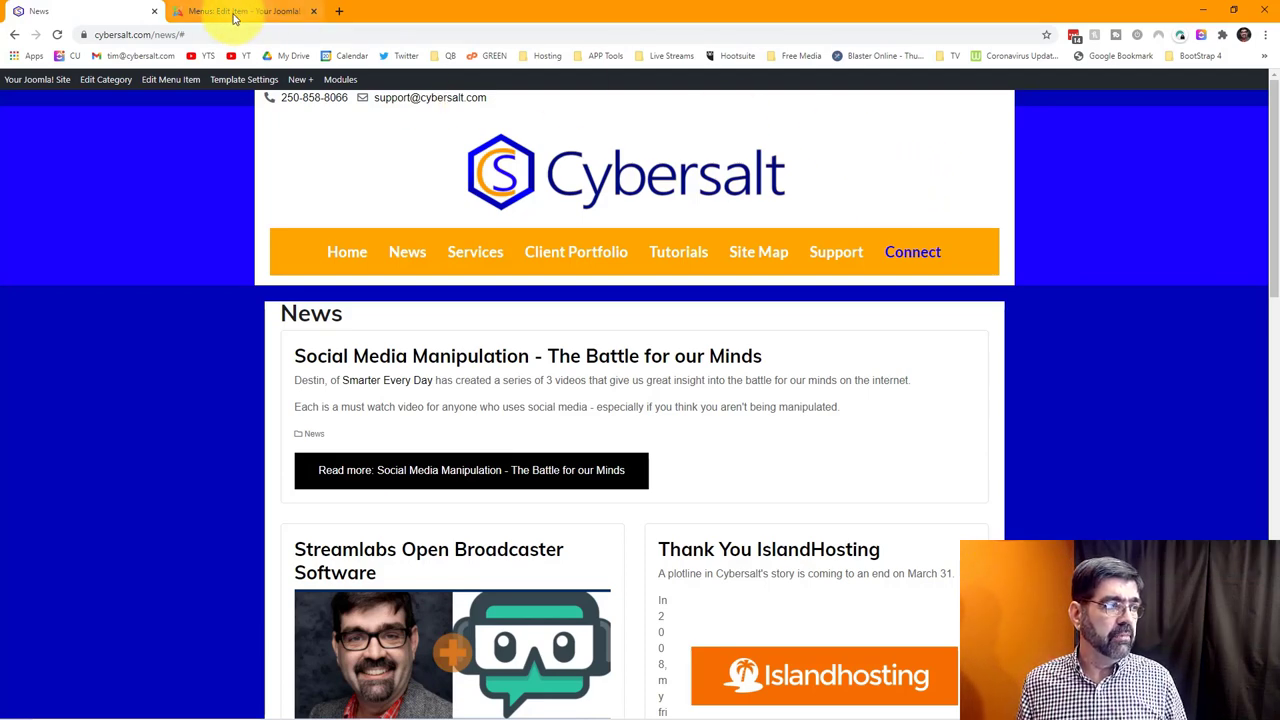
# - Close DevTools, save the Connect menu item again, and return to the News tab
pyautogui.click(234, 12)
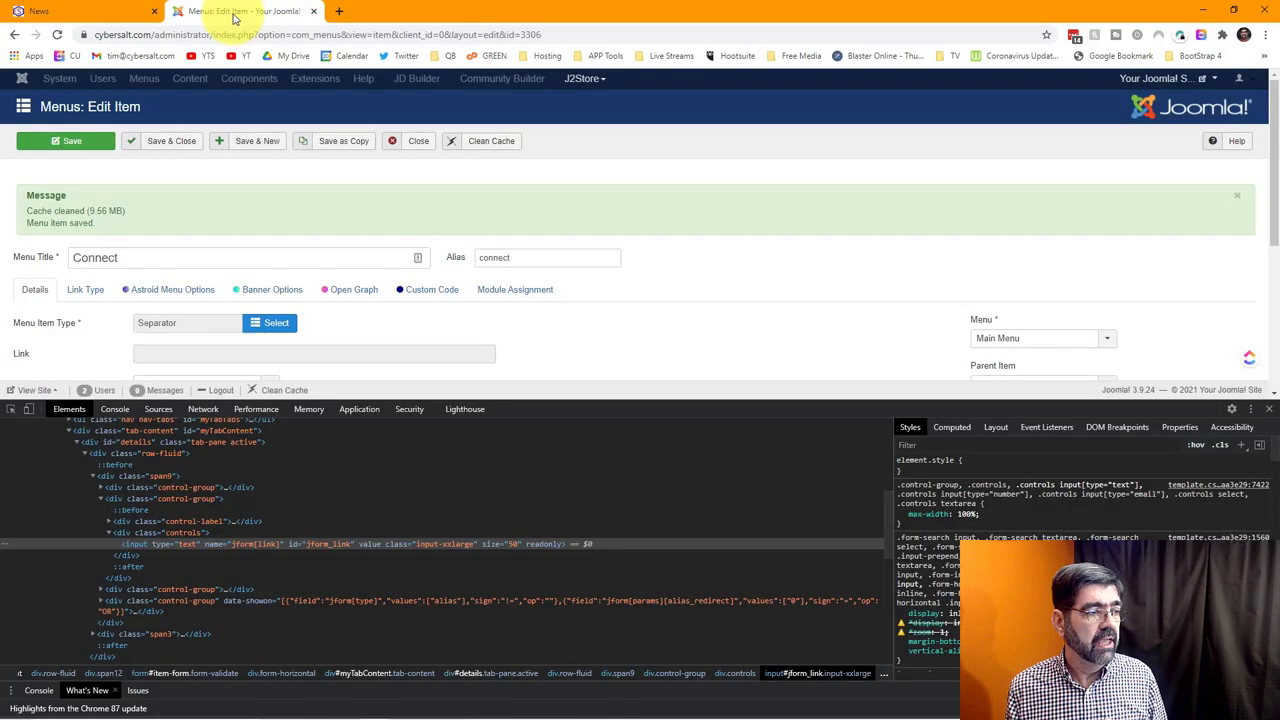
pyautogui.click(1268, 414)
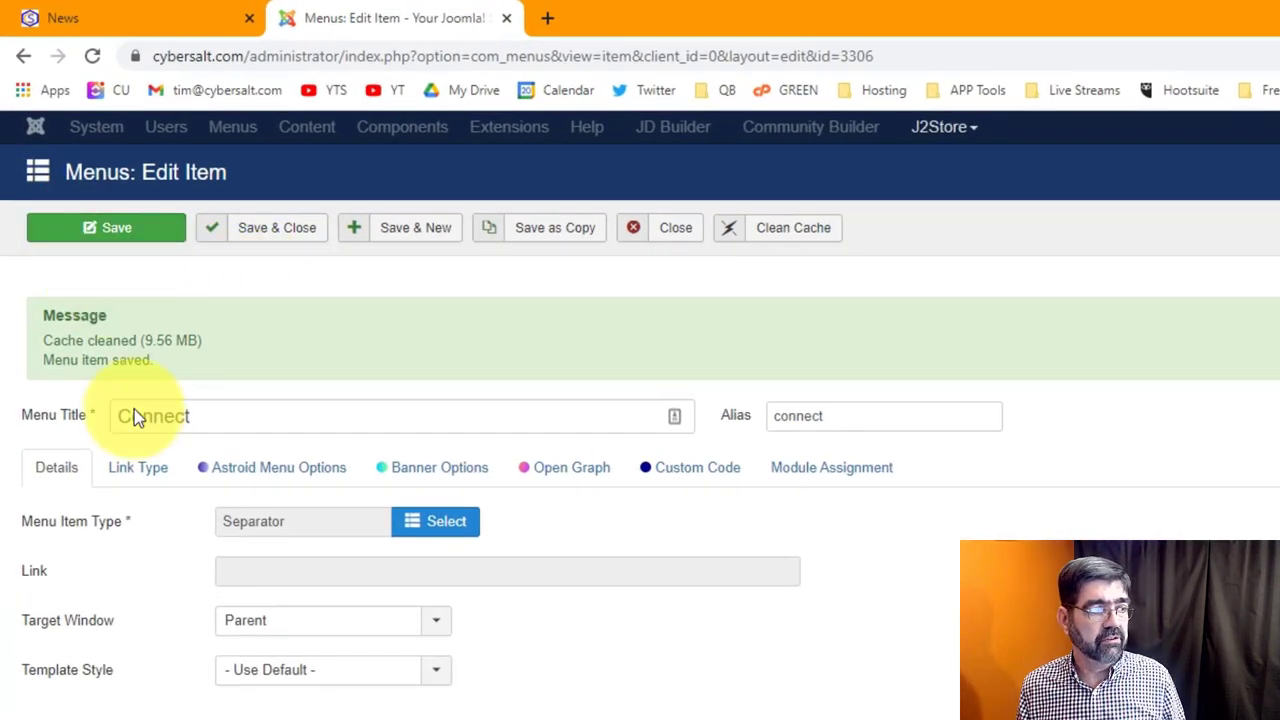
pyautogui.click(200, 418)
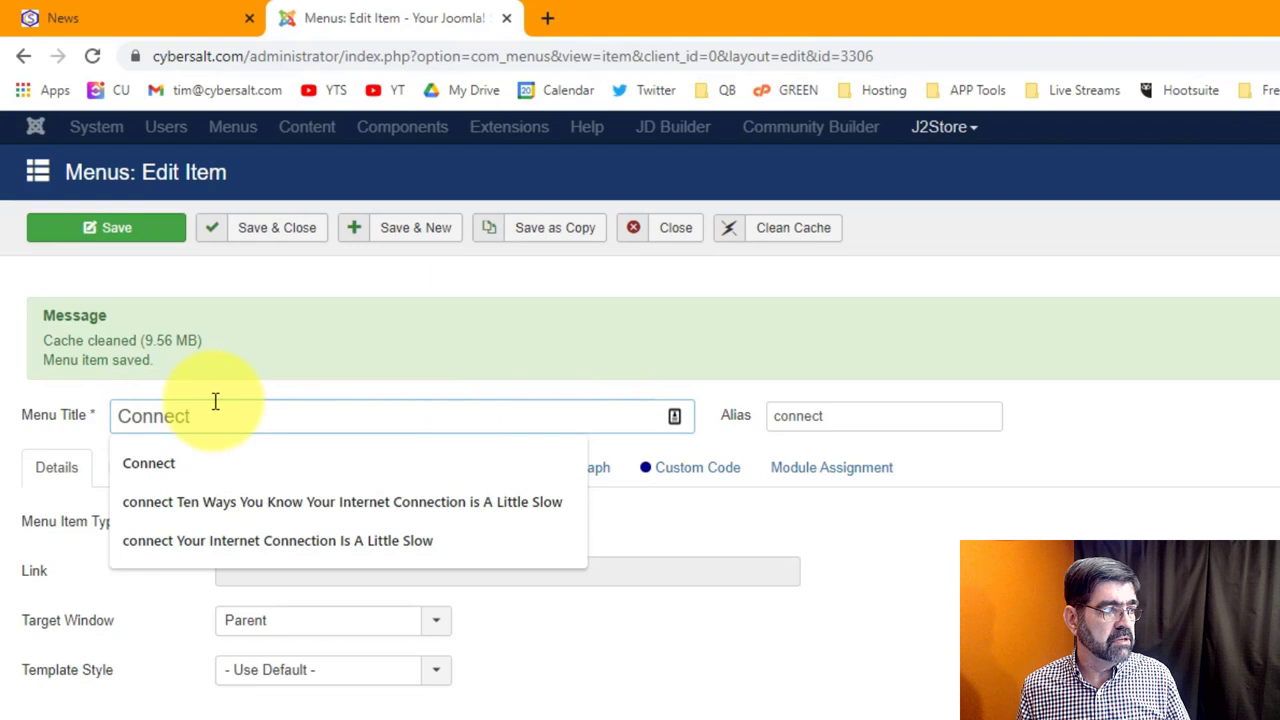
pyautogui.click(117, 233)
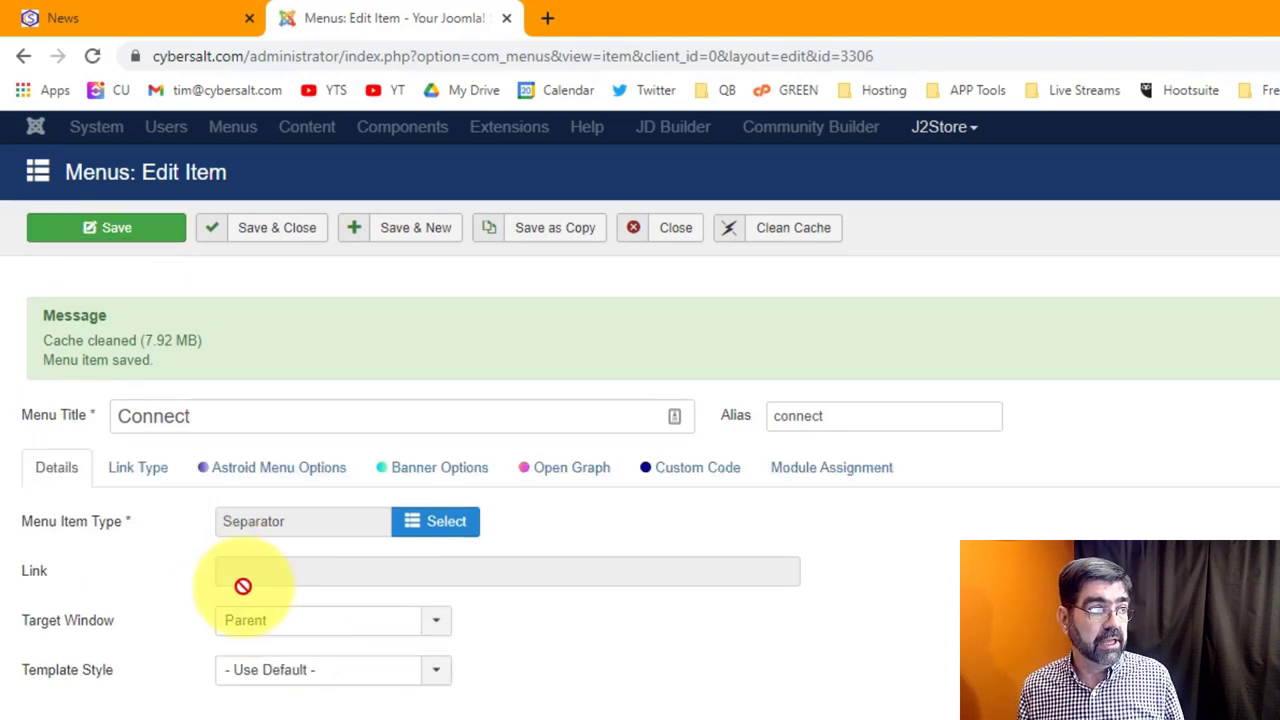
pyautogui.click(62, 18)
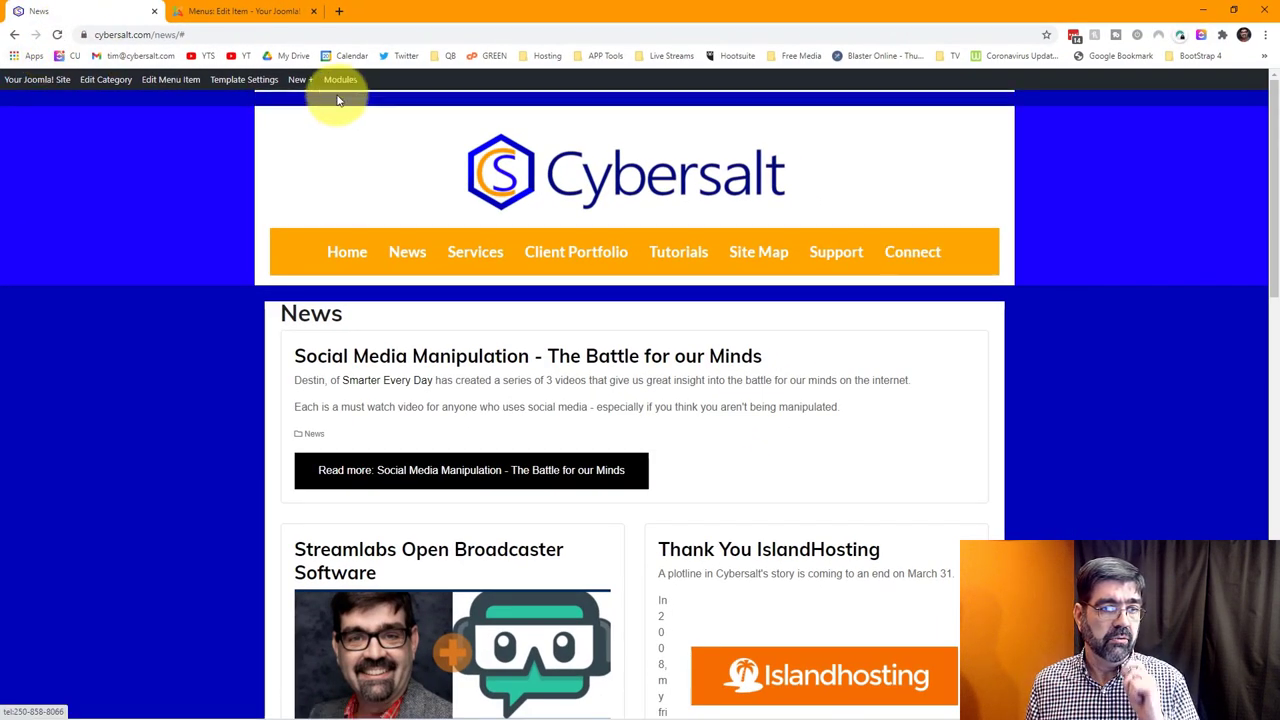
# - Click Connect in the site's main menu, which loads the home page
pyautogui.click(917, 256)
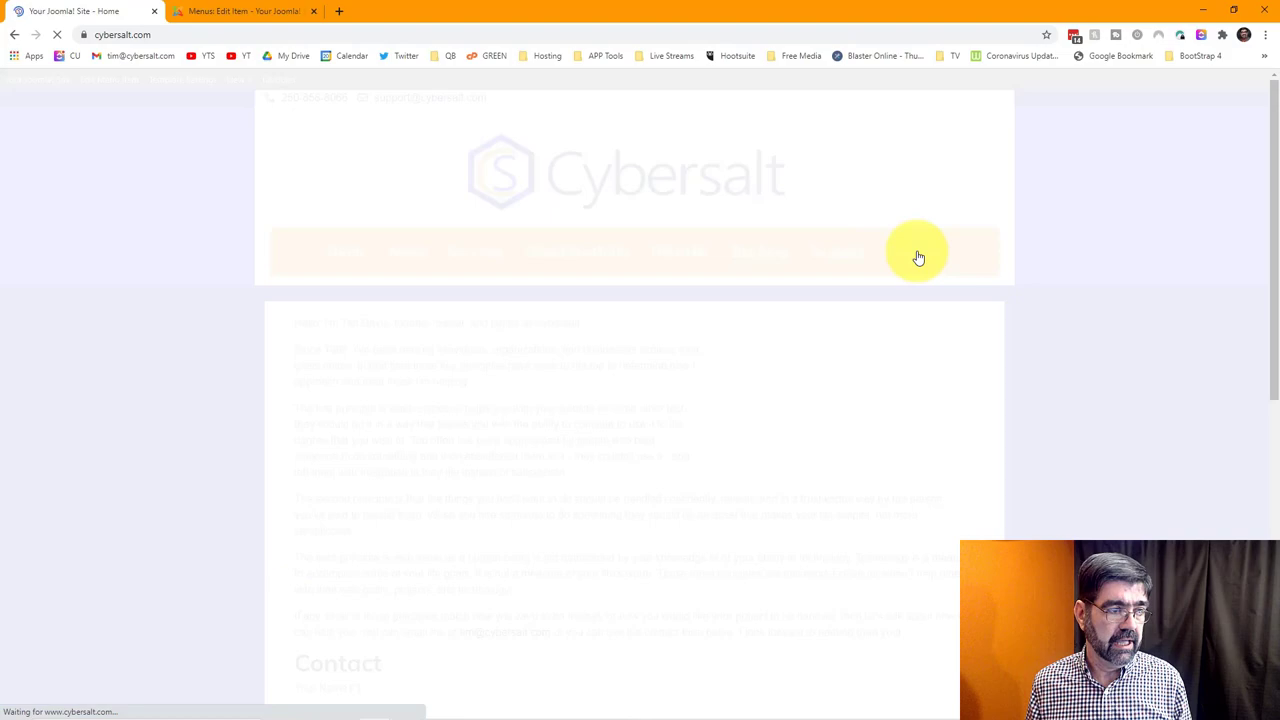